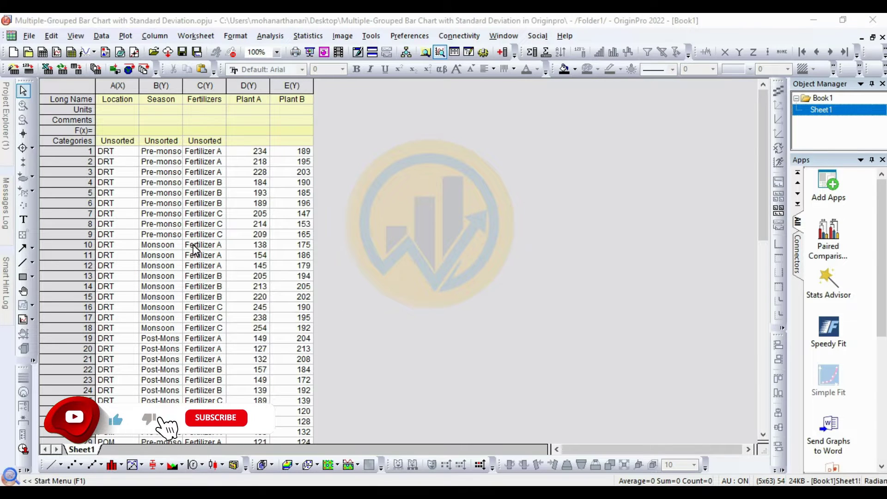
Examine the worksheet's Location, Season and Fertilizers grouping columns and the Plant A data column
left_click(113, 193)
scroll(113, 193, "down", 3)
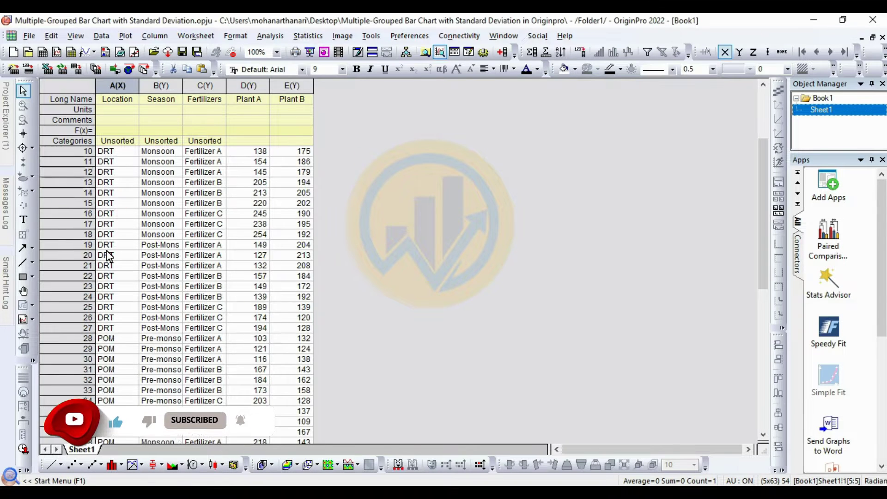
left_click(111, 338)
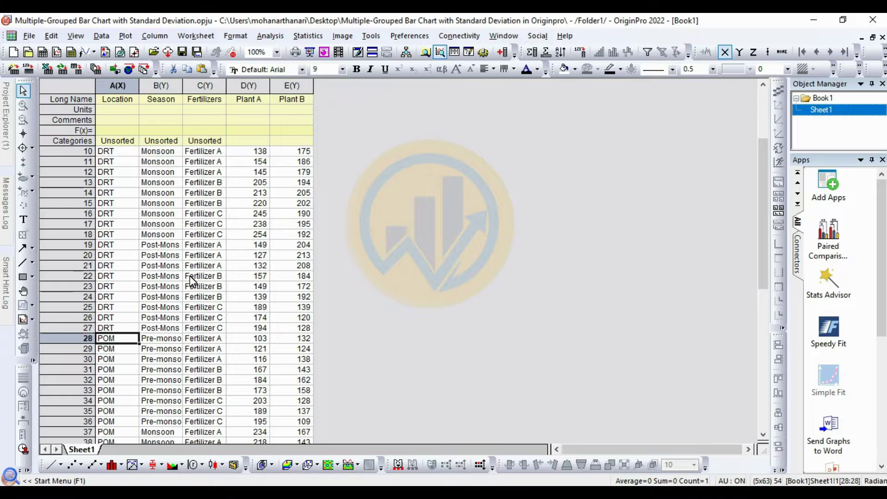
scroll(170, 277, "up", 3)
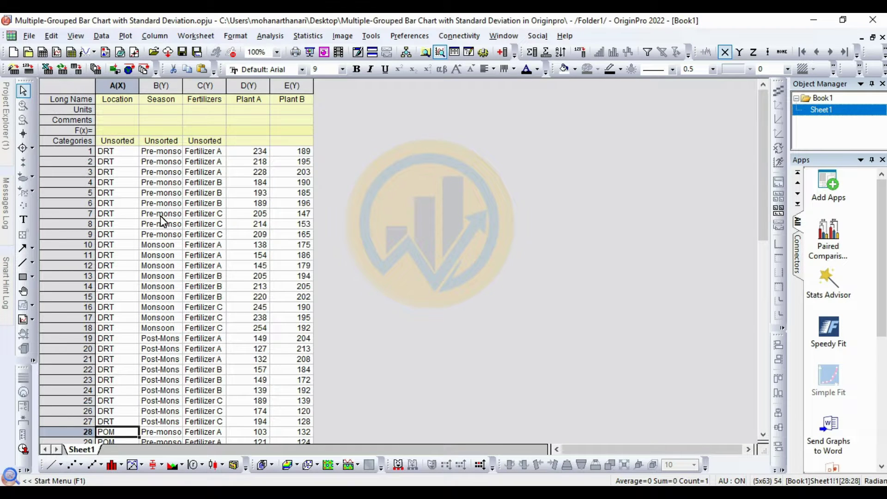
left_click(164, 172)
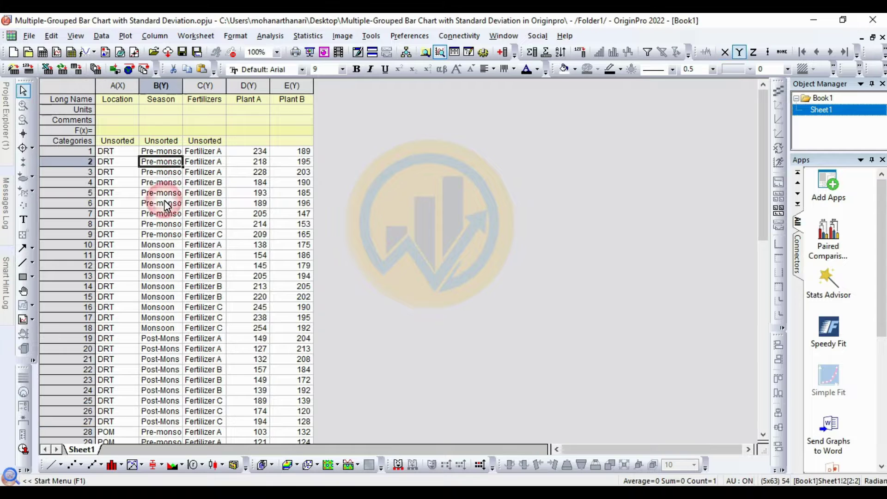
left_click(161, 255)
left_click(166, 340)
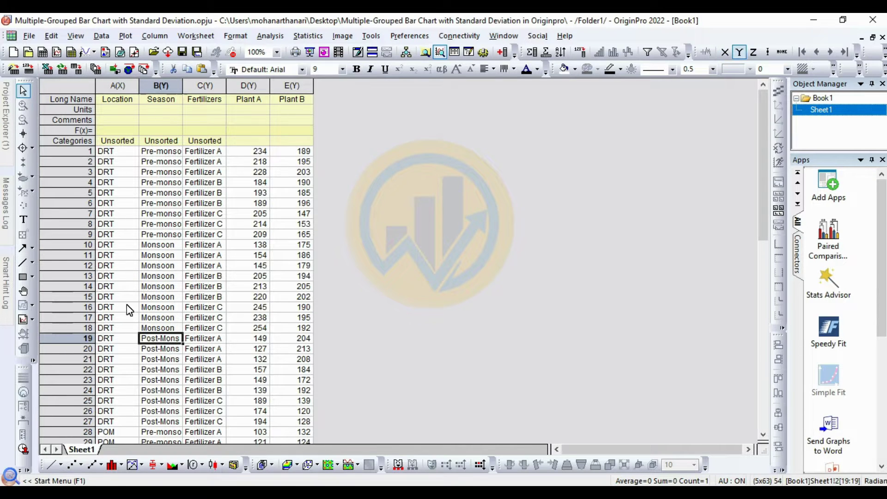
left_click(200, 154)
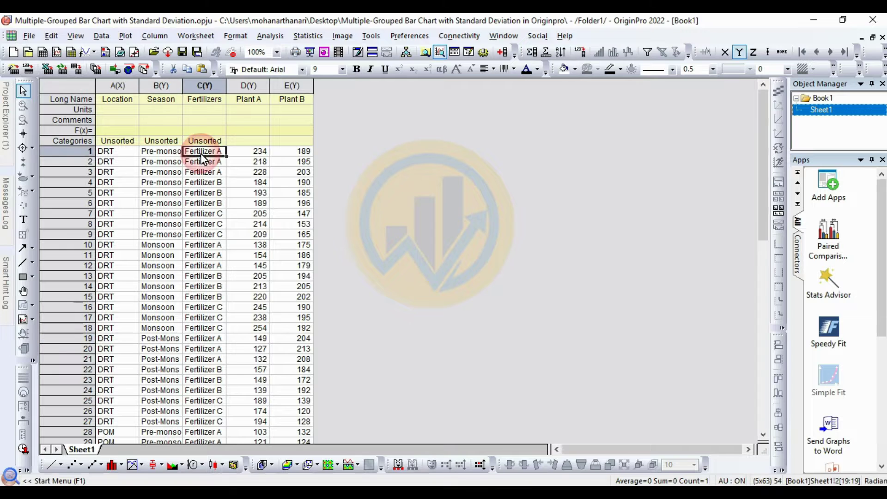
left_click(201, 193)
left_click(209, 213)
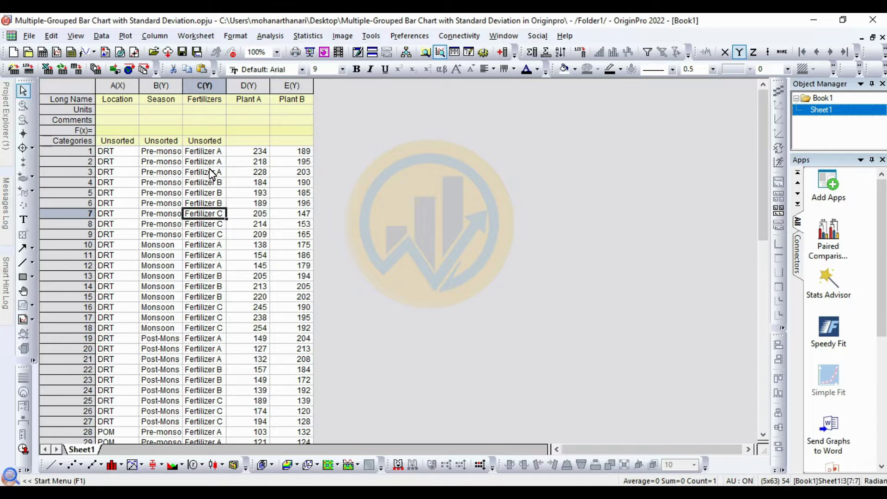
left_click(248, 86)
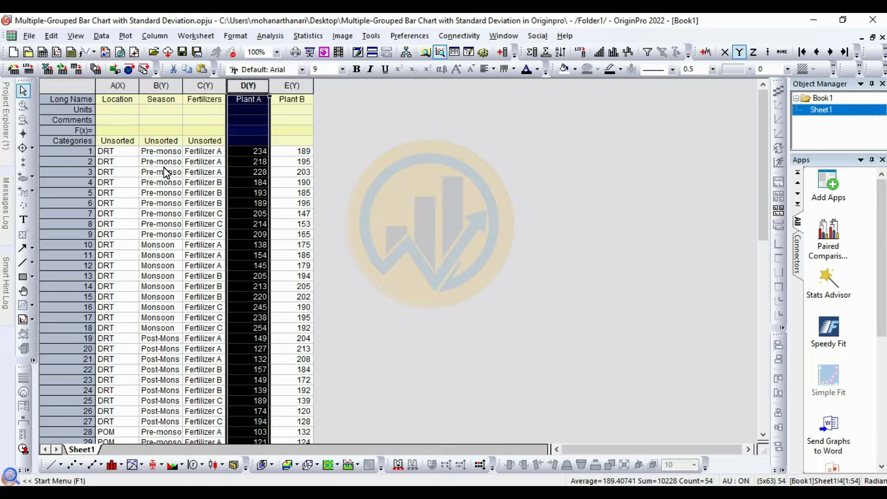
left_click(361, 159)
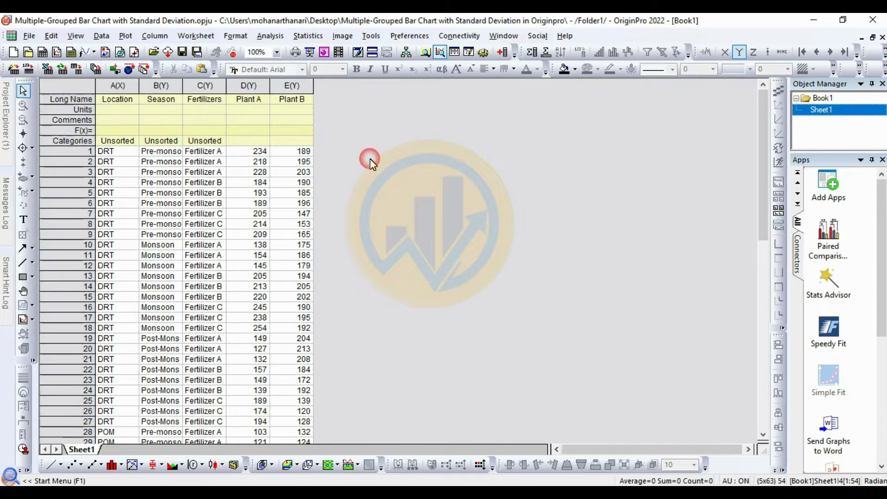
Start a categorical Grouped Mean Bar - Indexed plot and set Plant A as its data column
left_click(132, 41)
mouse_move(156, 193)
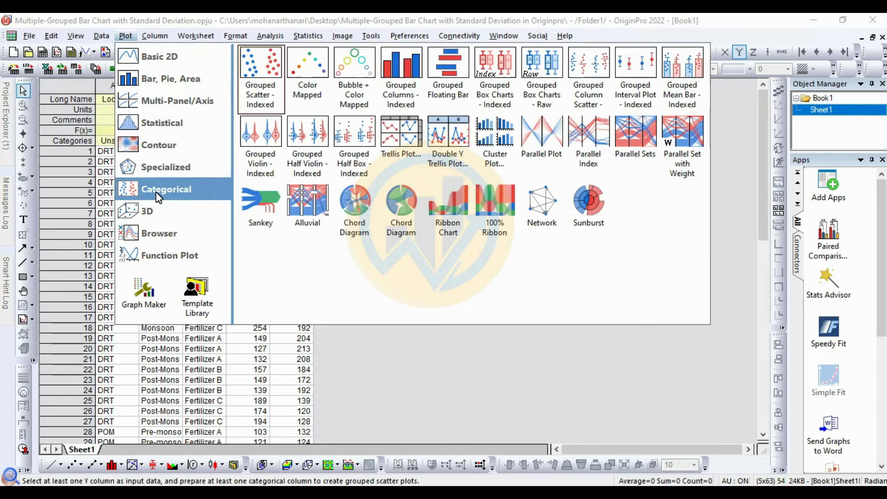
left_click(692, 94)
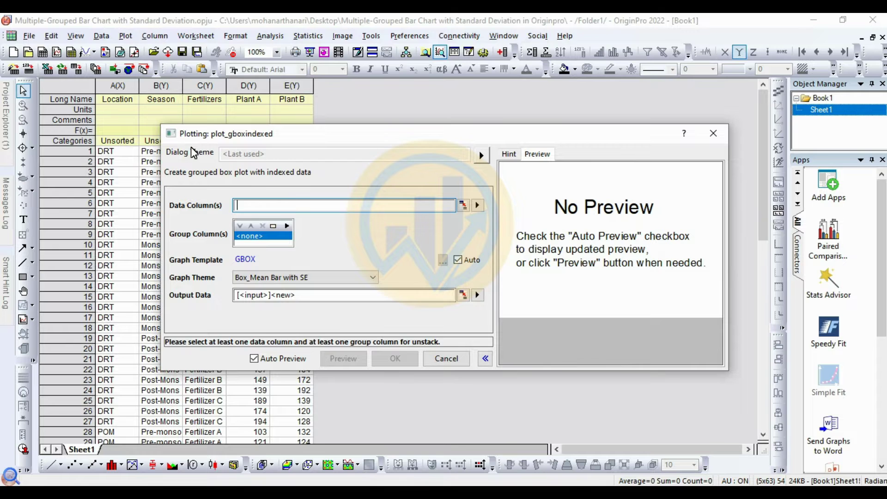
left_click_drag(300, 140, 423, 102)
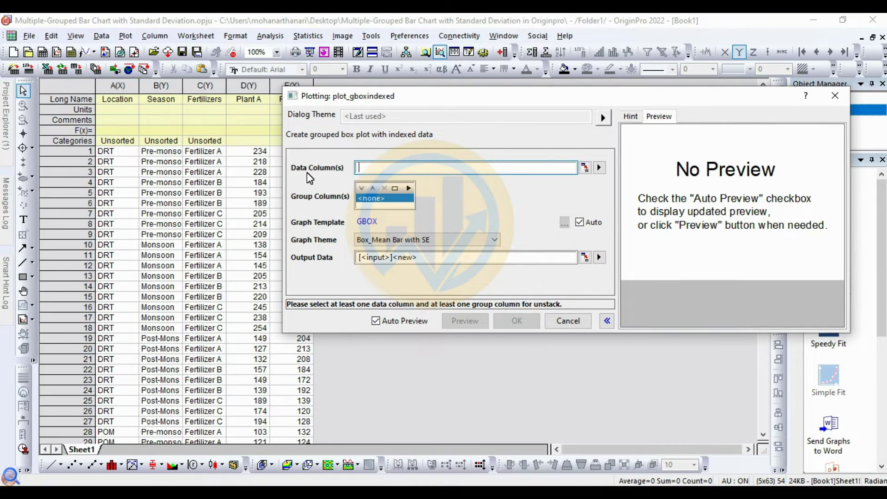
left_click(602, 171)
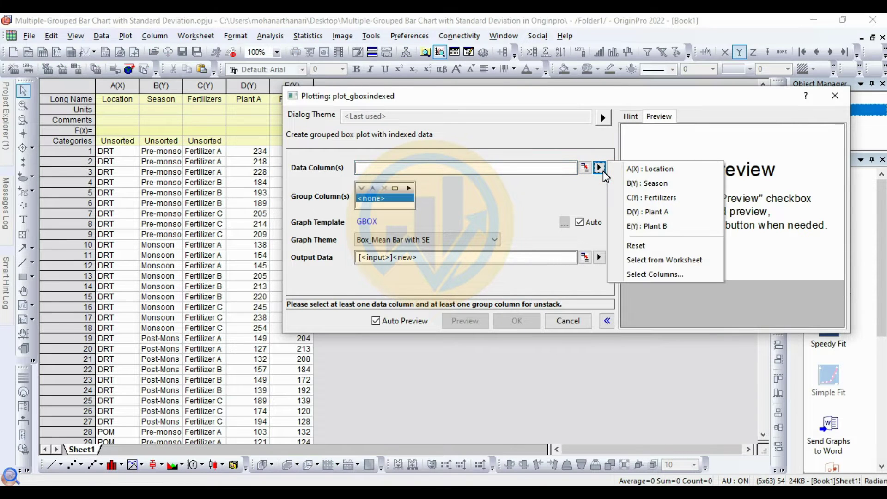
left_click(657, 213)
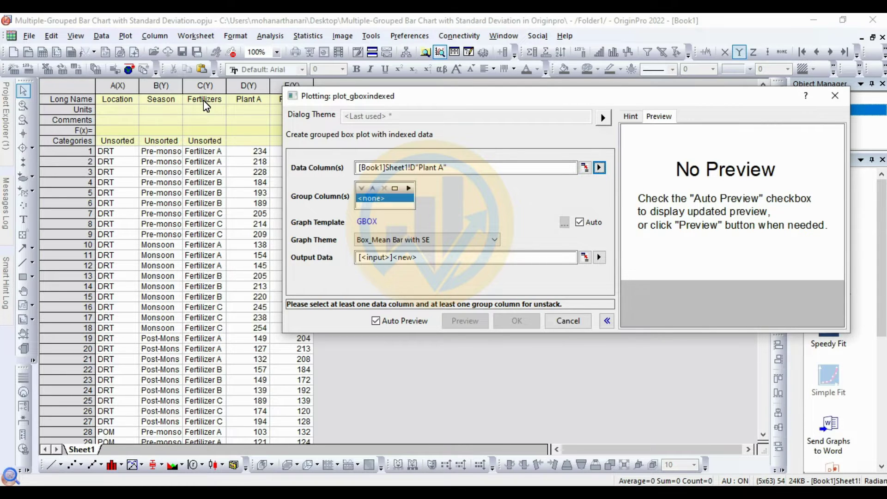
Add Location, Season and Fertilizers, in that order, as the plot's group columns
left_click(408, 188)
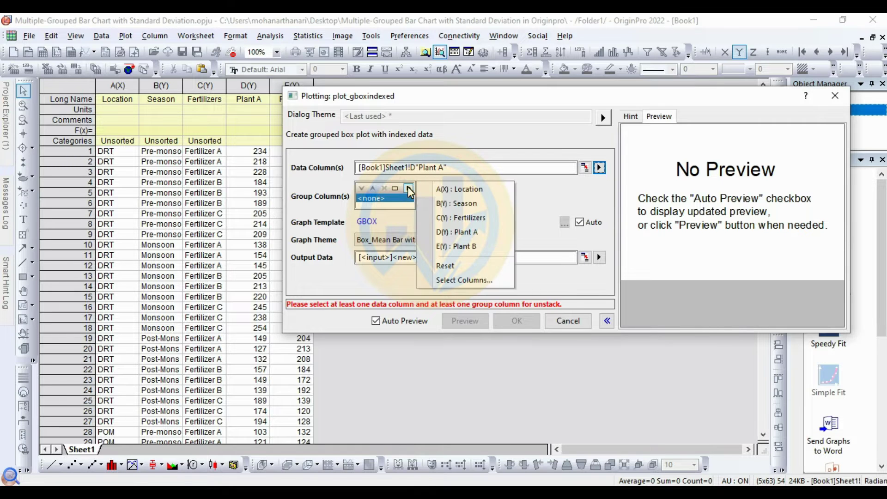
left_click(459, 189)
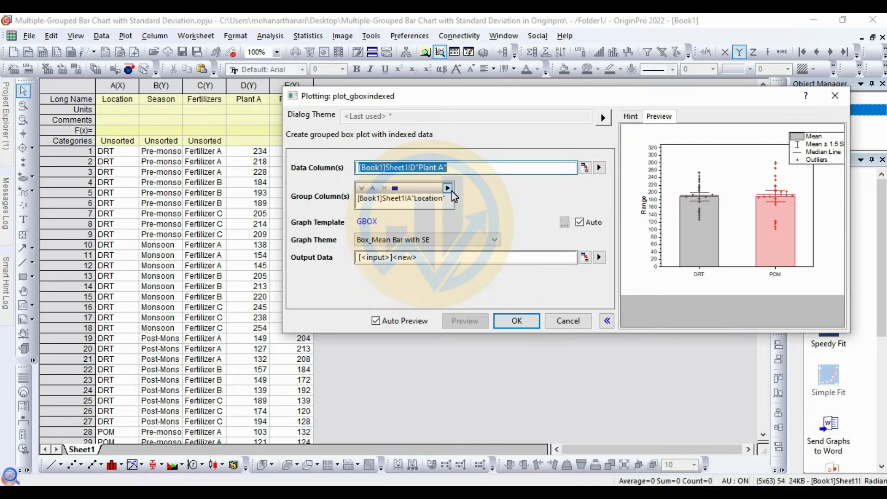
left_click(452, 191)
left_click(500, 203)
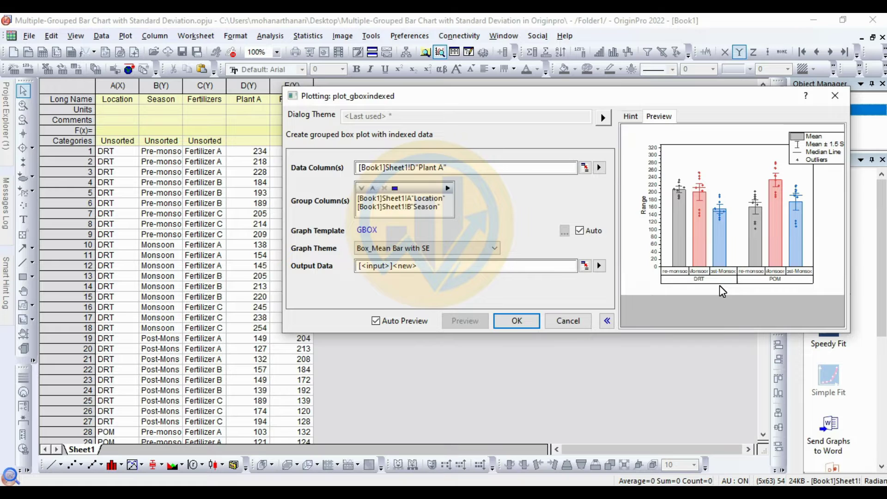
left_click(448, 188)
left_click(498, 219)
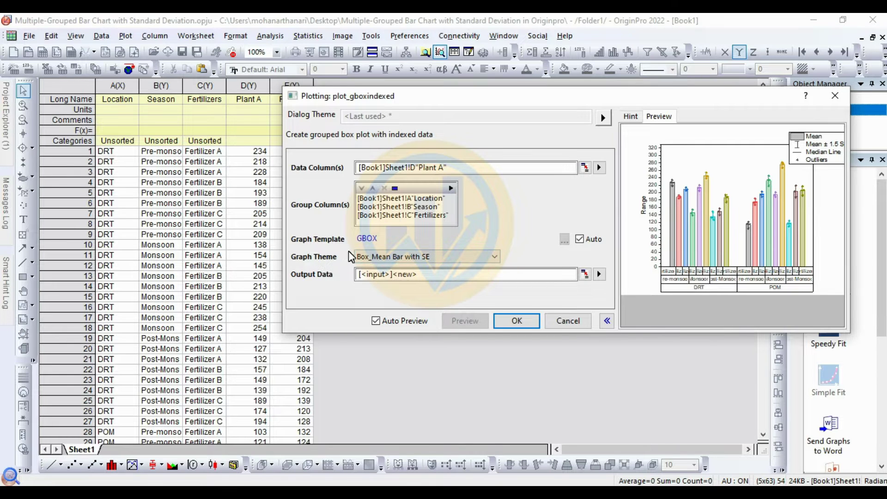
Create the grouped bar graph with the Box_Mean Bar with SE graph theme
left_click(403, 259)
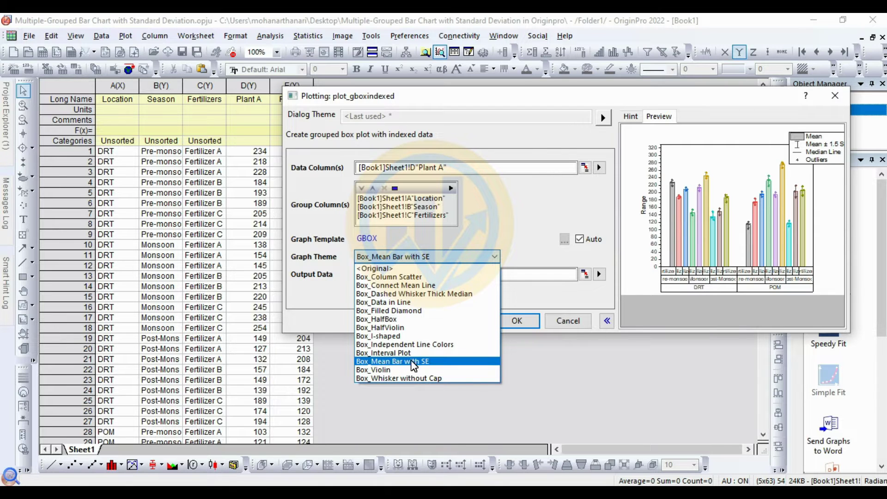
left_click(542, 217)
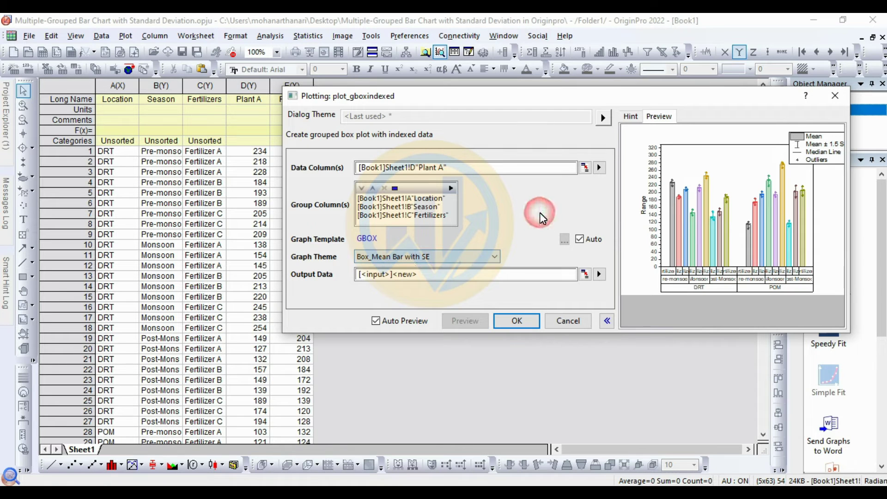
left_click(517, 320)
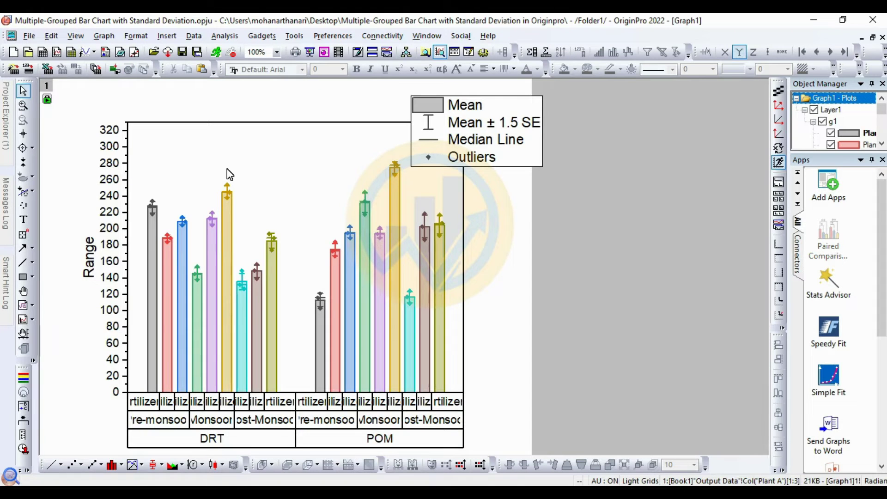
Delete the graph's legend and stretch the layer horizontally to about 1.7 times its width, keeping its height
left_click(521, 107)
key("Delete")
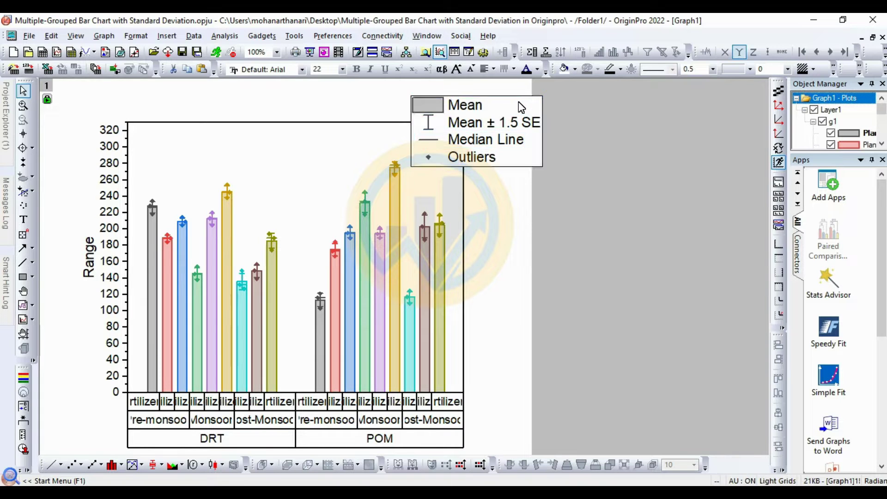
left_click(441, 168)
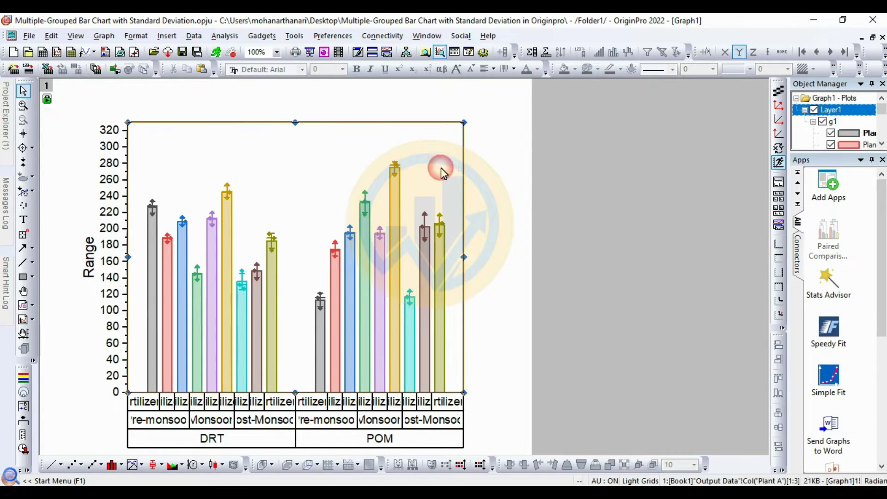
left_click_drag(471, 261, 704, 260)
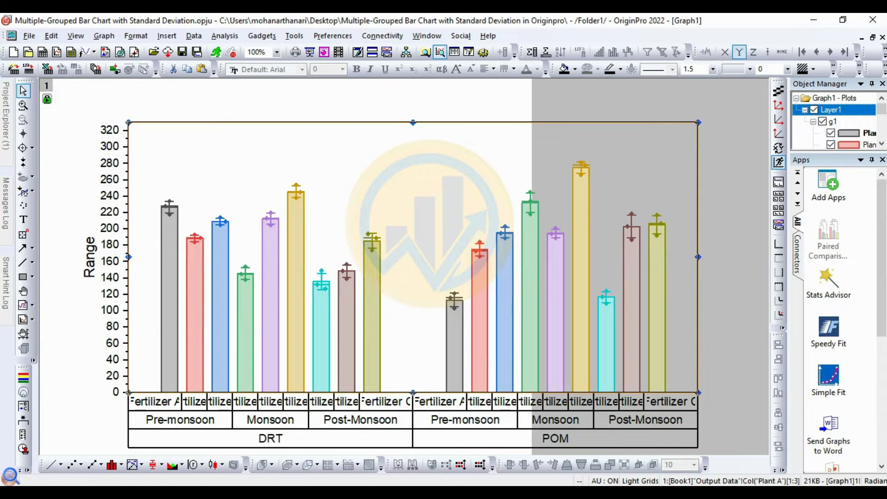
Fit the graph page to the layers with Border margin control, border width 5, adjusting height and width
left_click(113, 39)
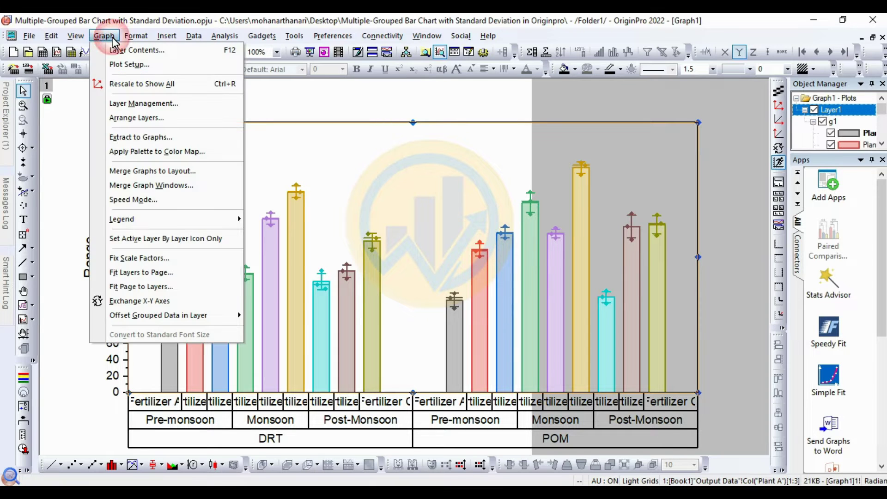
left_click(147, 289)
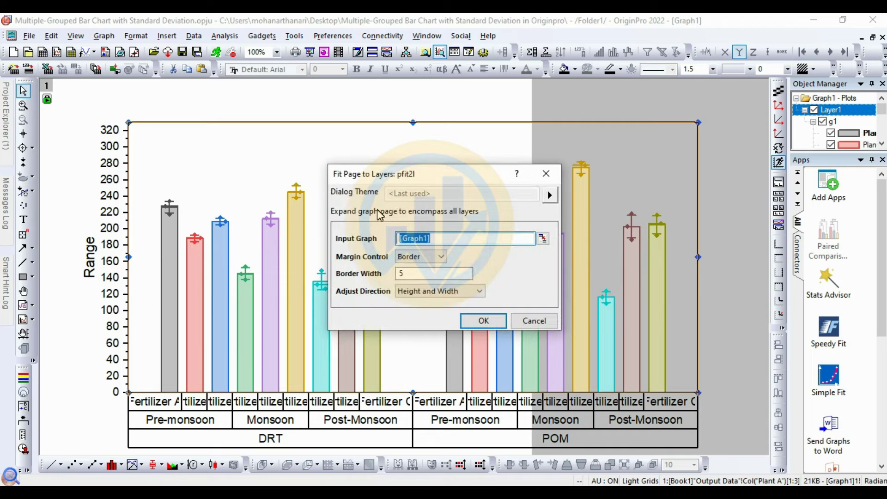
left_click_drag(430, 176, 415, 144)
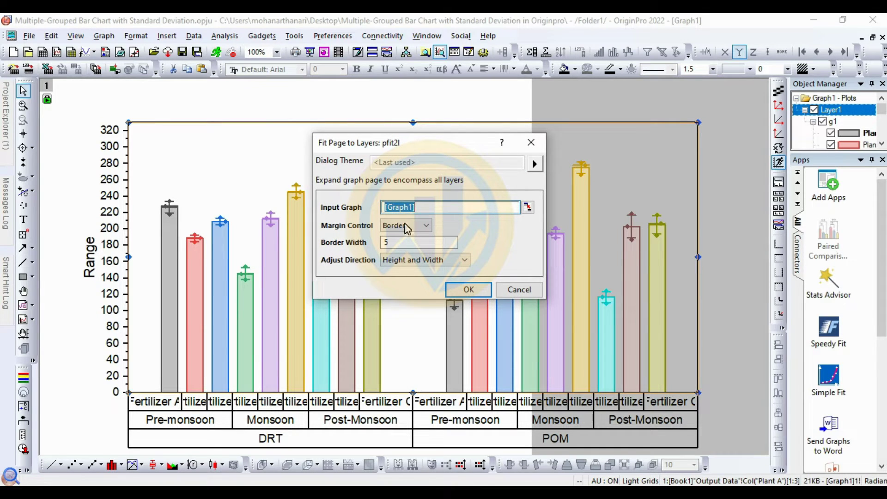
left_click(468, 290)
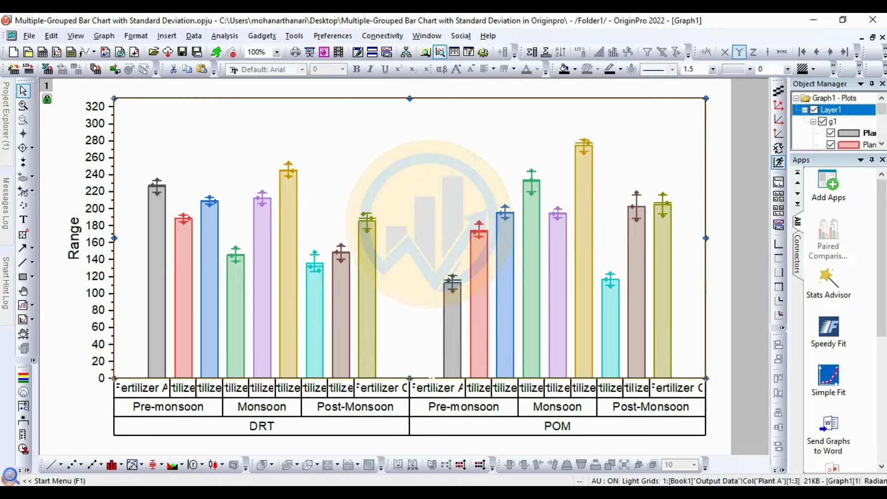
Rotate the X axis Bottom 1 tick labels 90 degrees, with the Bottom 2 and Bottom 3 labels sharing that format
left_click(387, 391)
left_click(400, 421)
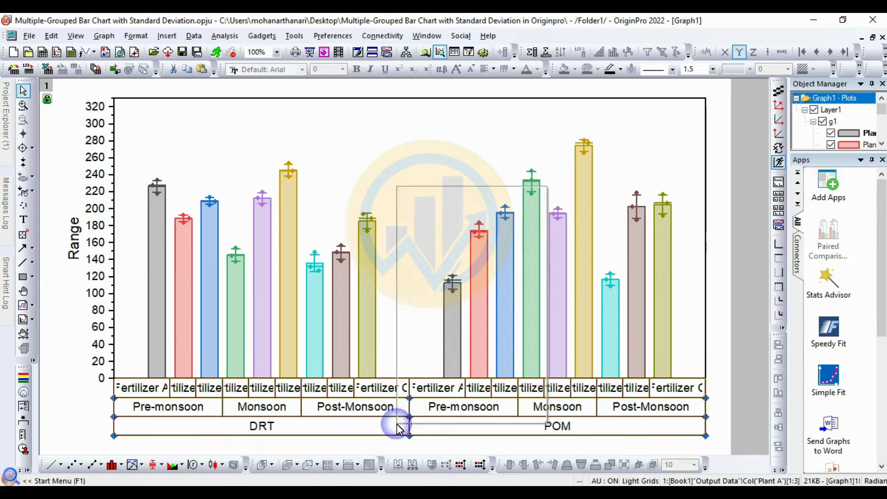
right_click(397, 422)
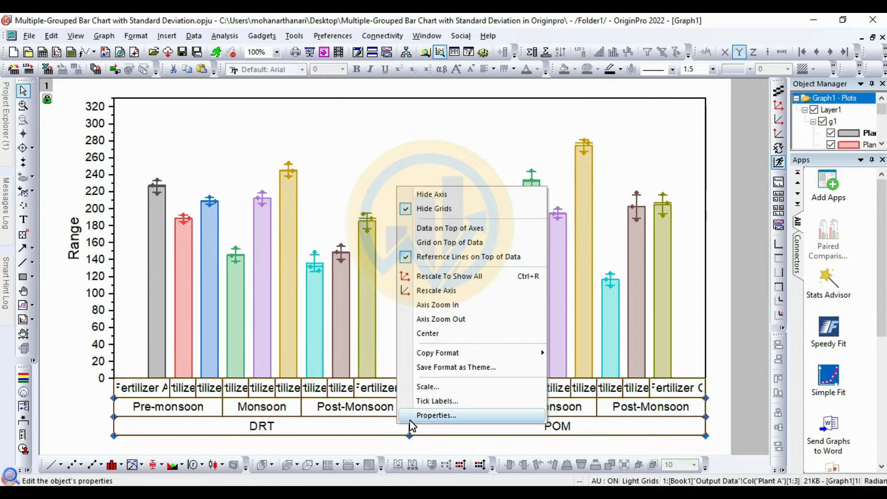
left_click(450, 426)
left_click(385, 427)
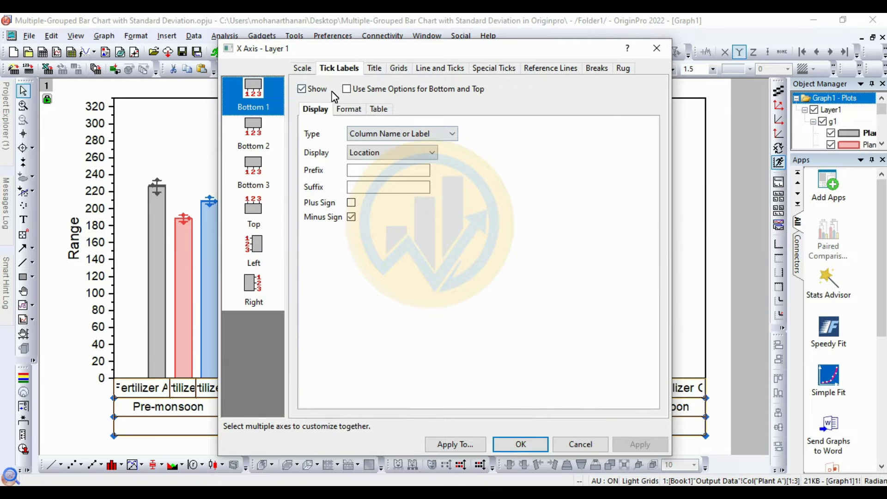
left_click_drag(336, 55, 425, 53)
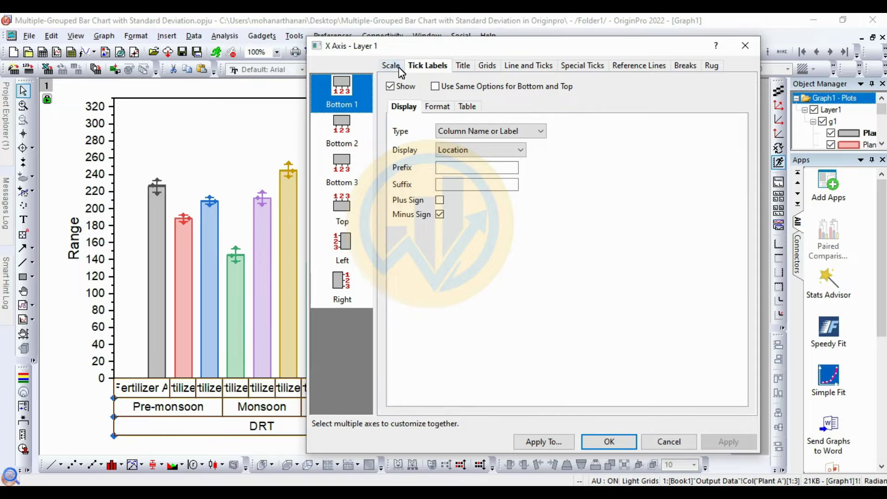
left_click(437, 107)
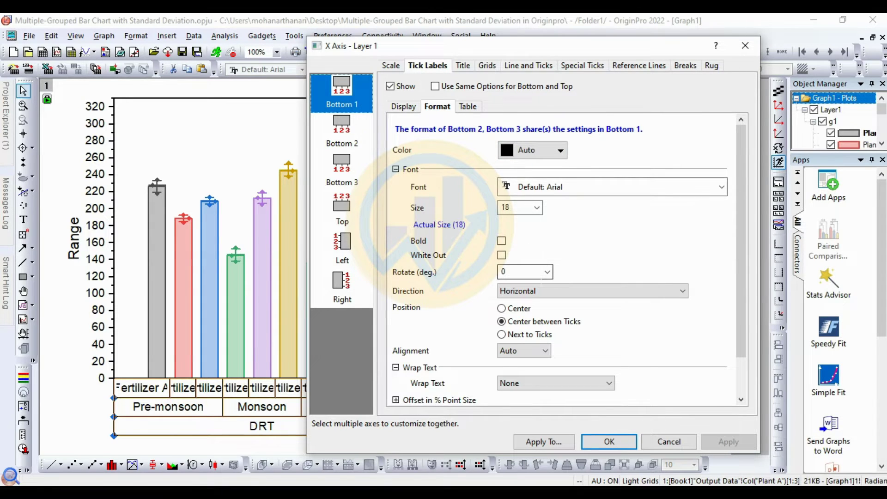
left_click(547, 271)
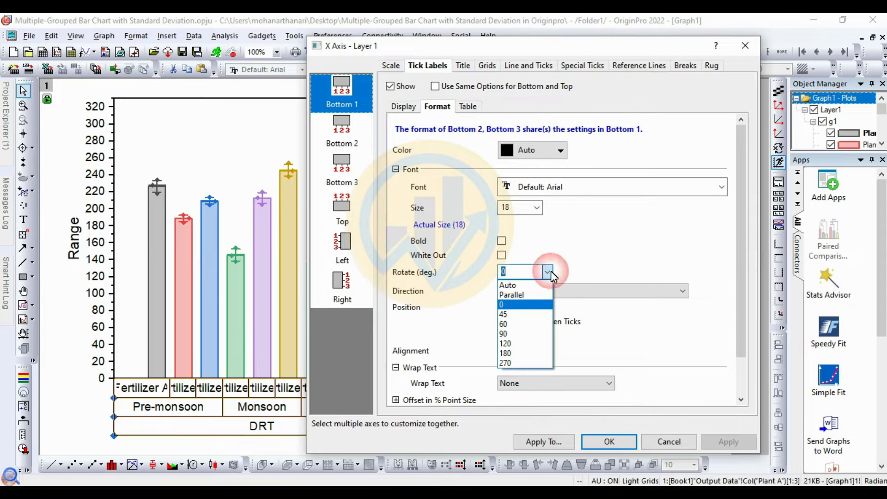
left_click(513, 326)
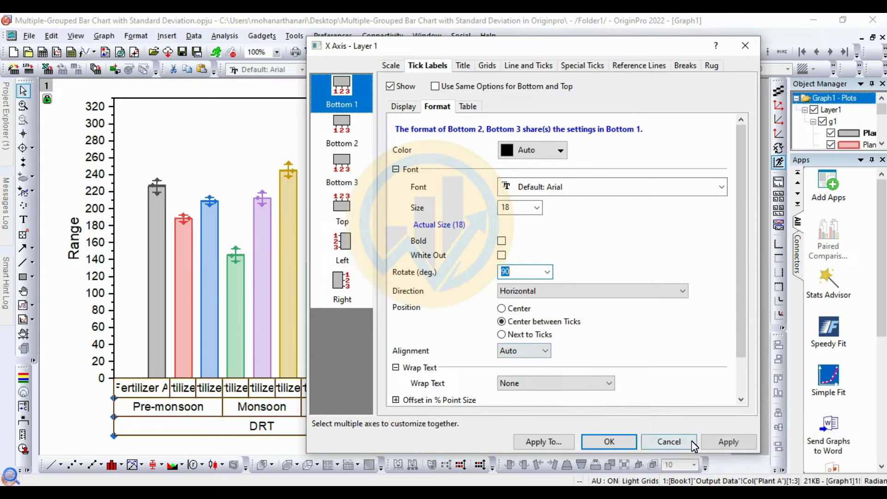
left_click(730, 443)
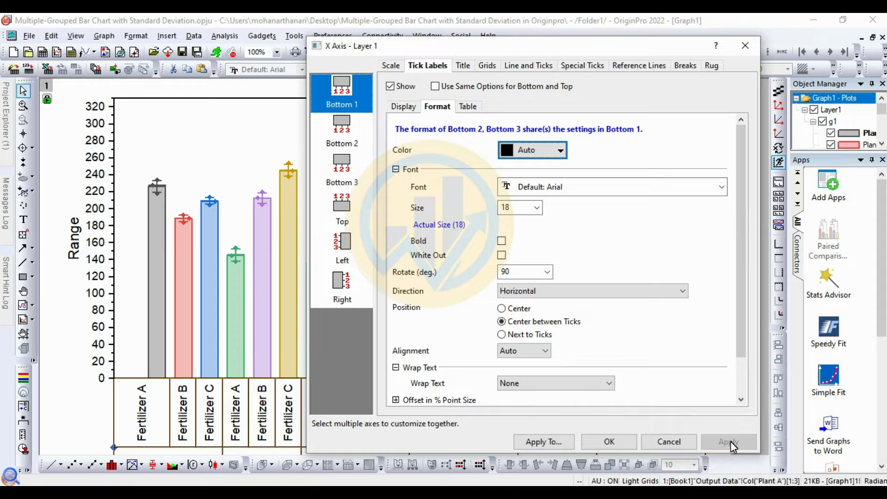
left_click(620, 443)
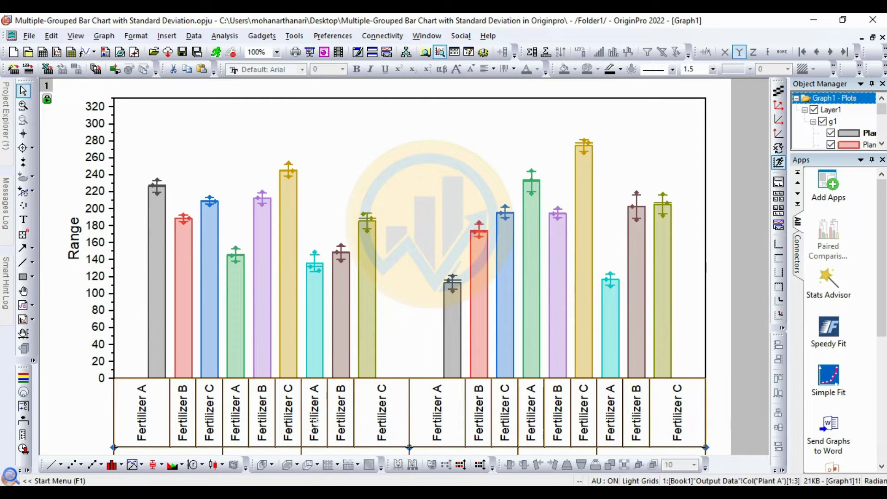
Refit the graph page to the layers with Border margin control, border width 5, adjusting height and width
left_click(104, 36)
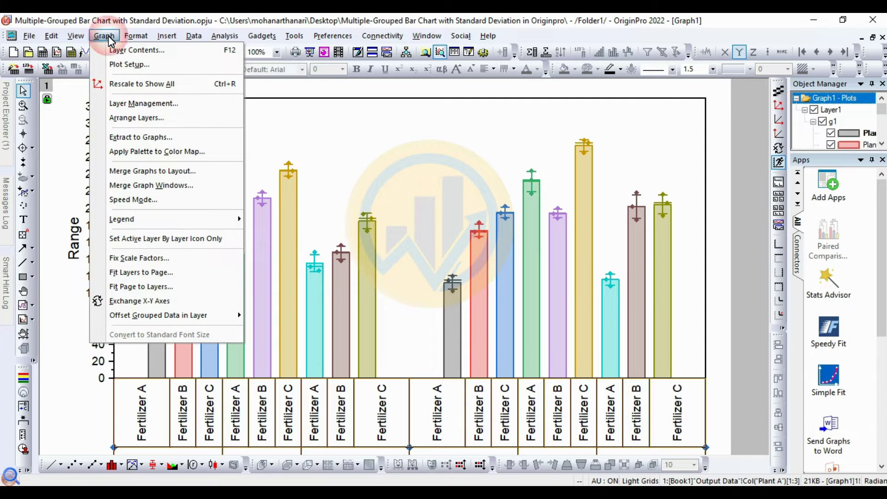
left_click(139, 287)
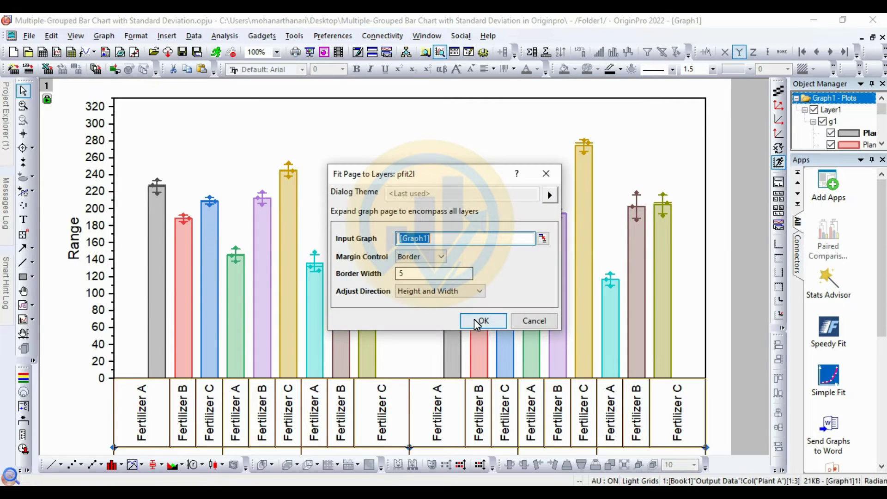
left_click(476, 320)
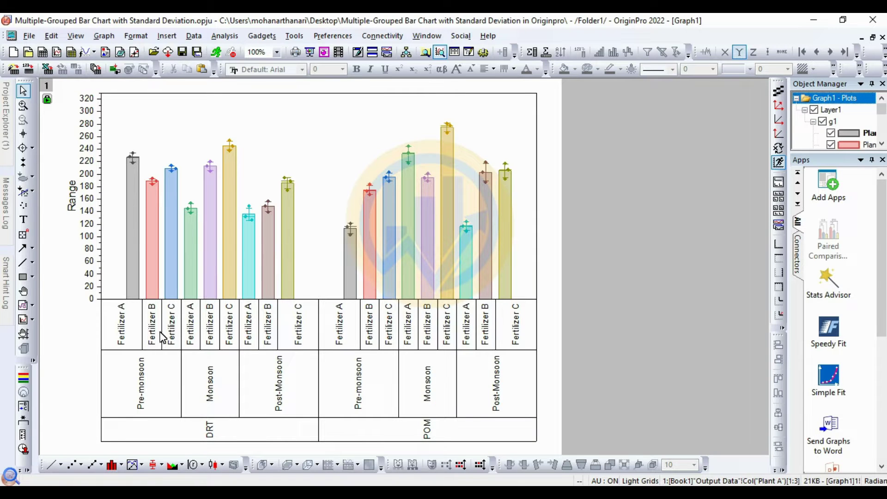
Turn off automatic formatting for the Bottom 2 season labels on the X axis and set their rotation to 0 degrees
left_click(145, 376)
right_click(157, 383)
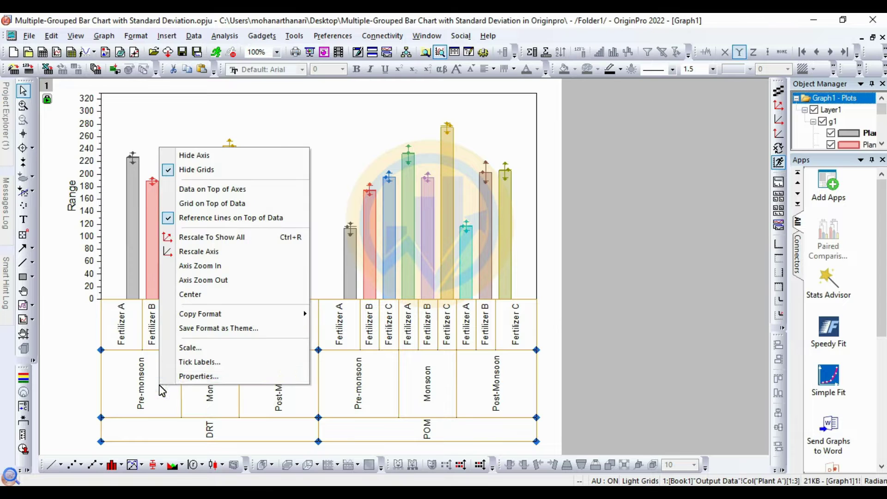
left_click(187, 376)
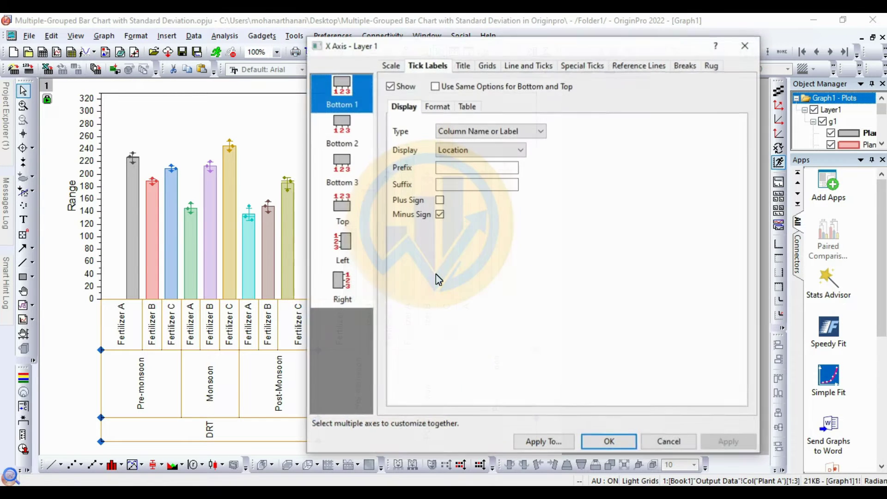
left_click(438, 107)
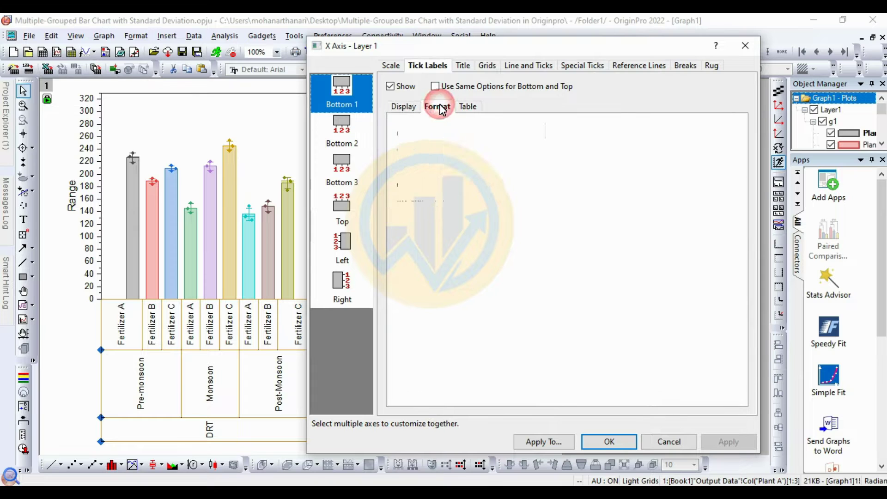
left_click(347, 132)
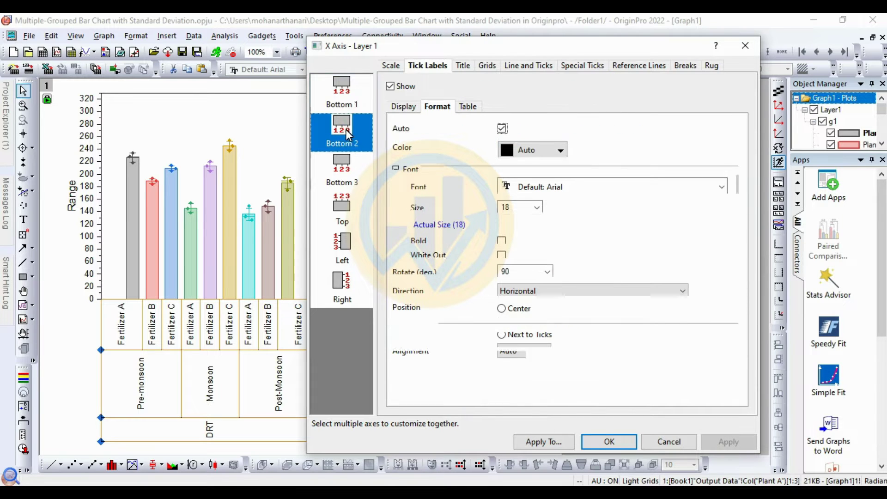
left_click(503, 129)
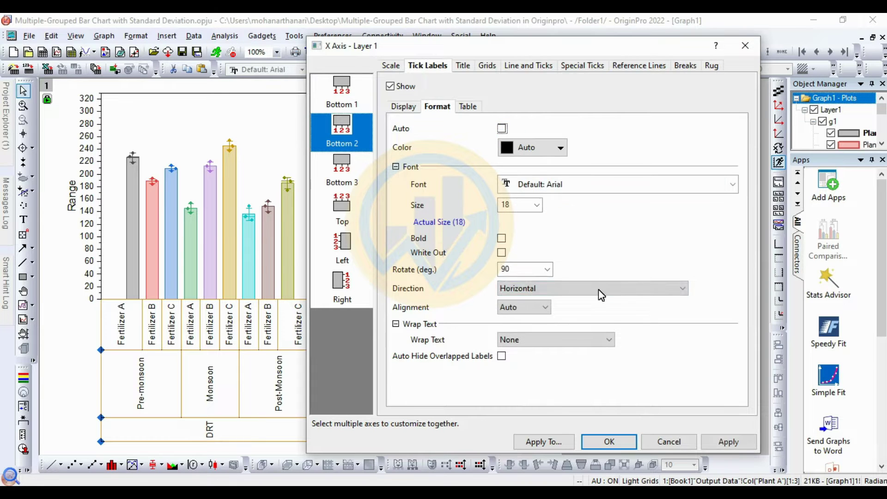
left_click(565, 289)
left_click(537, 304)
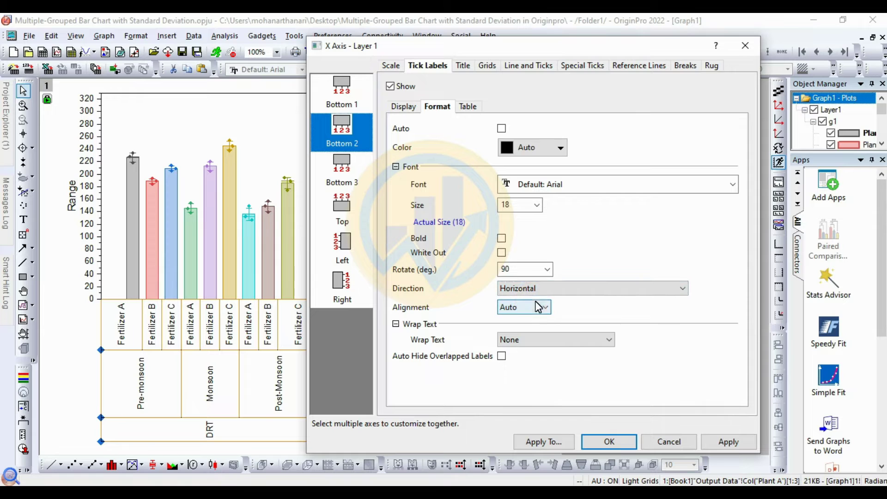
left_click(547, 269)
left_click(521, 303)
type("0")
left_click(714, 443)
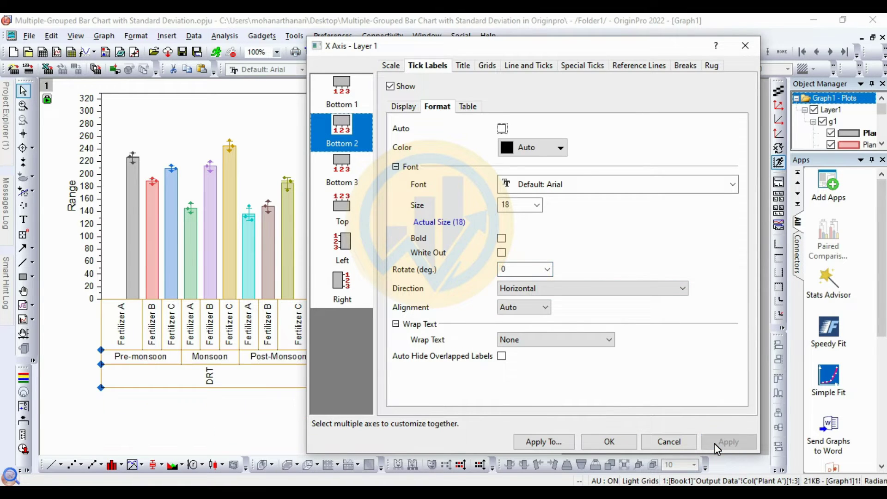
Turn off automatic formatting for the Bottom 3 fertilizer labels and try a rotation of 0 degrees
left_click(348, 174)
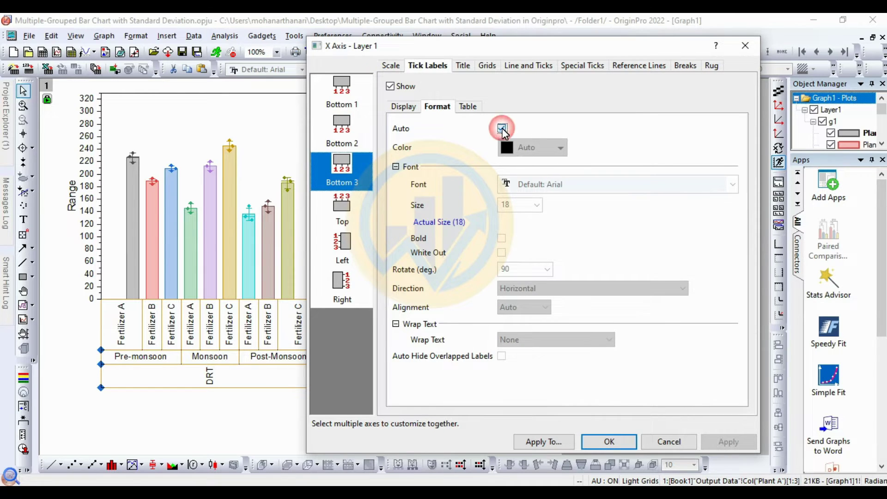
left_click(502, 128)
left_click(548, 269)
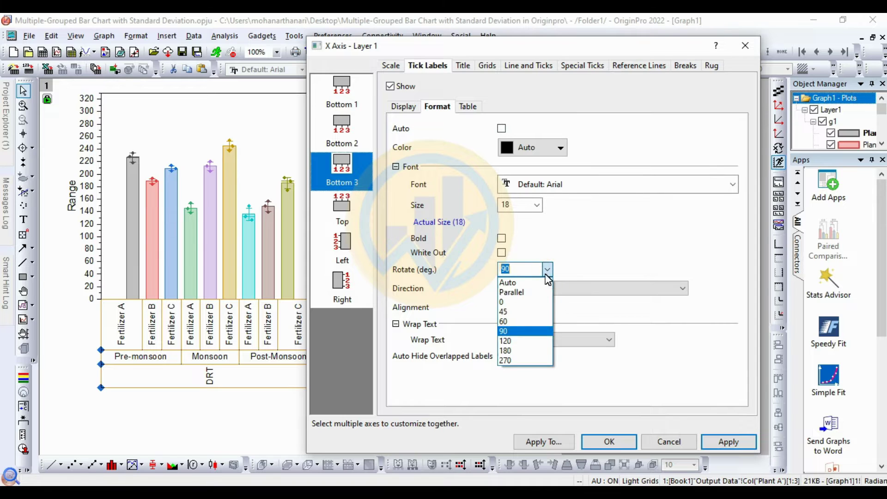
left_click(507, 302)
left_click(729, 442)
left_click(728, 442)
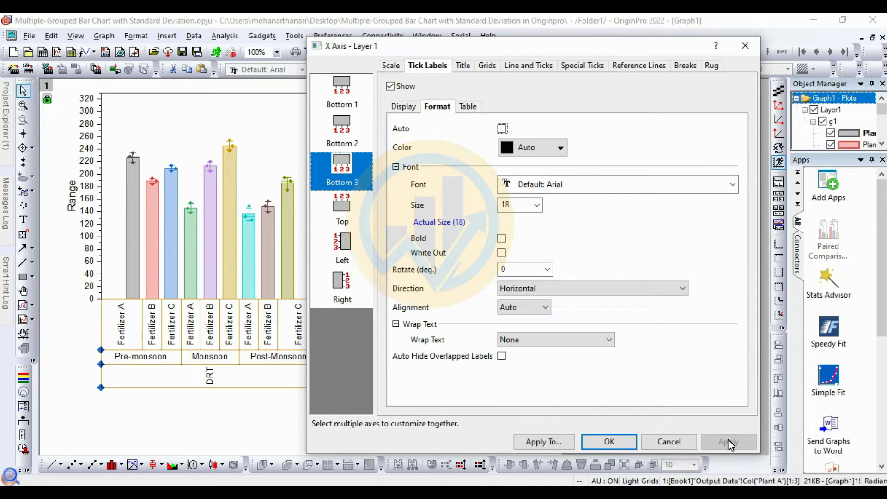
Set the rotation of the Bottom 3 fertilizer labels back to 90 degrees
left_click(553, 270)
left_click(513, 322)
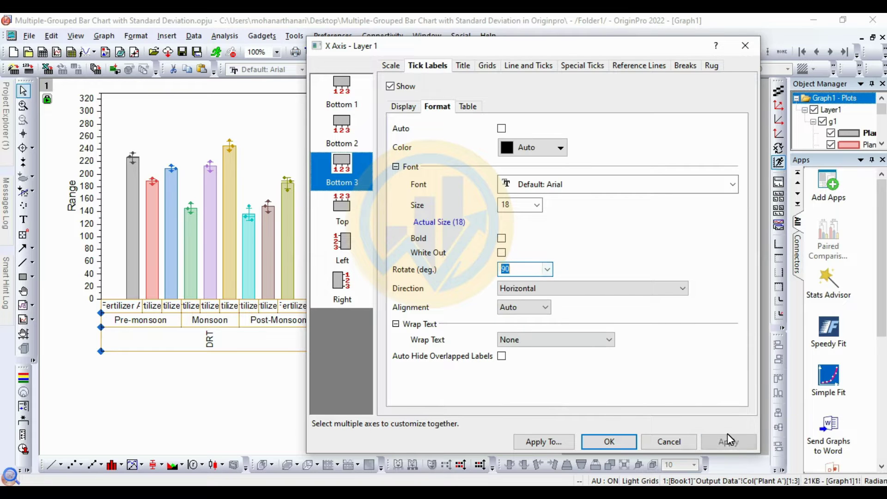
left_click(739, 442)
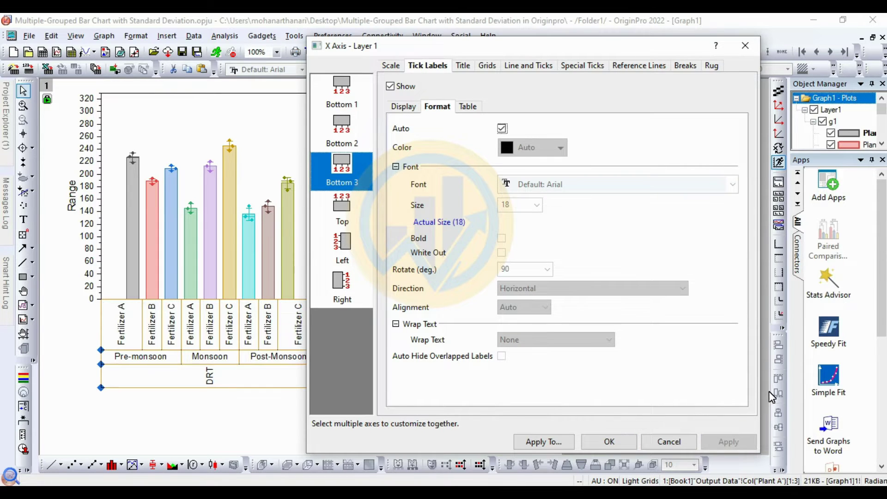
Set the rotation of the Bottom 1 location labels to 0 degrees and accept the X axis settings
left_click(340, 100)
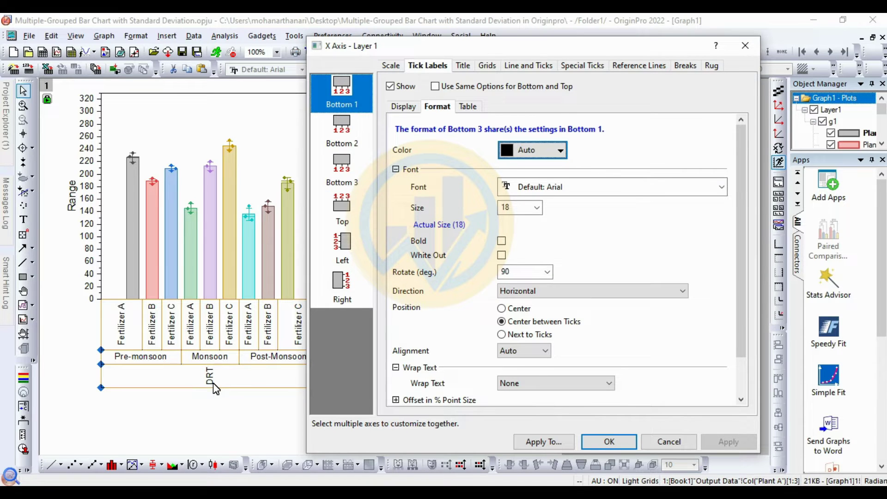
left_click(548, 272)
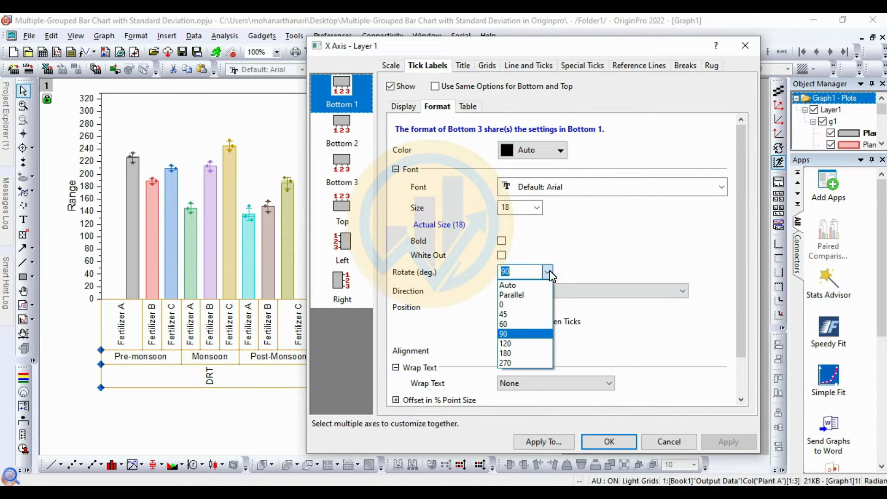
left_click(510, 304)
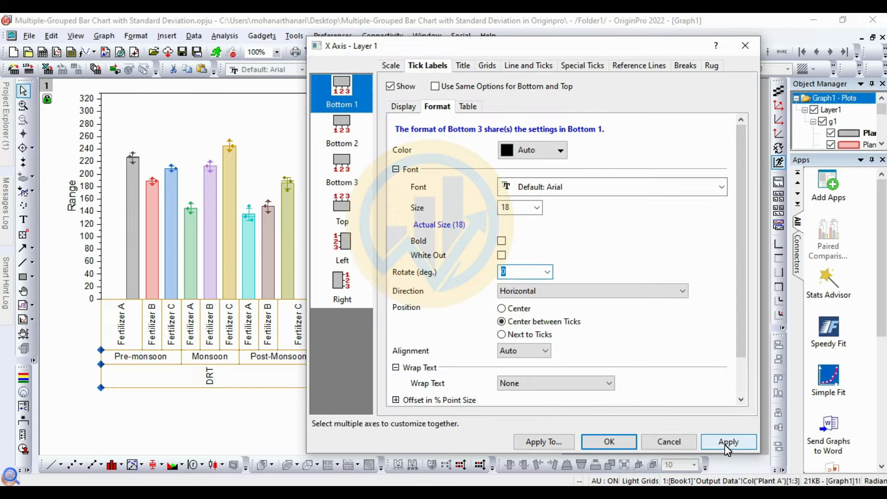
left_click(725, 443)
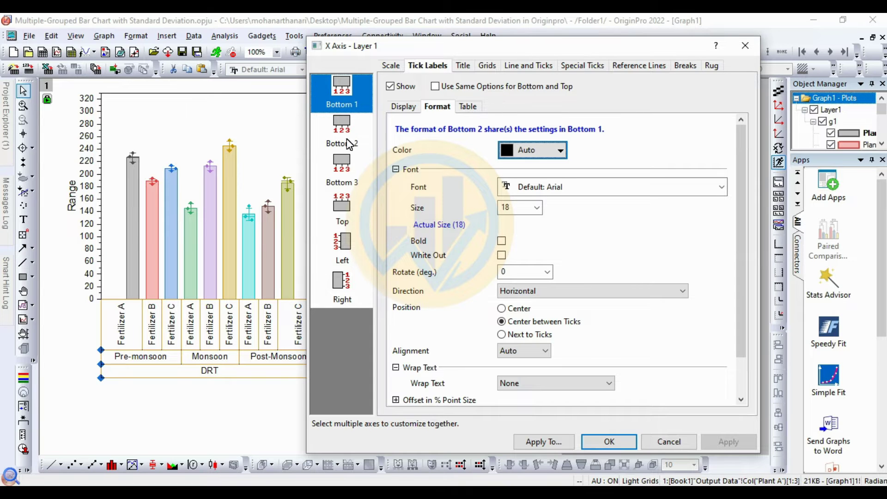
left_click(342, 178)
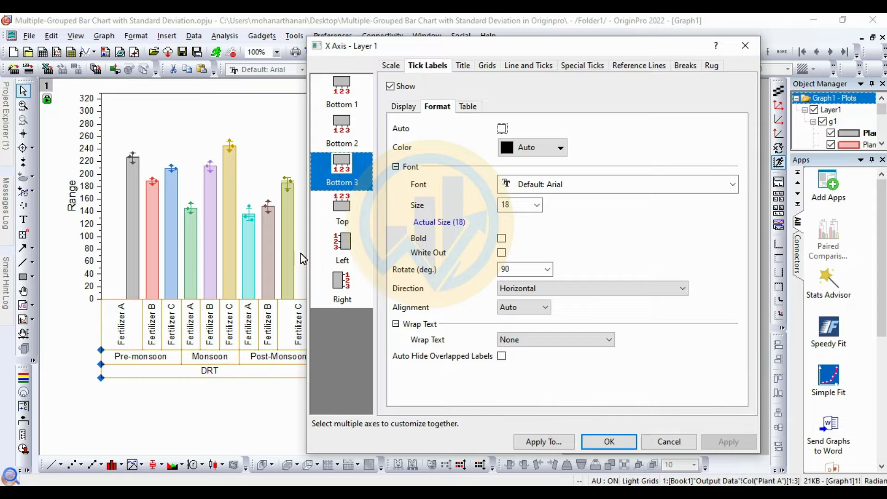
left_click(391, 65)
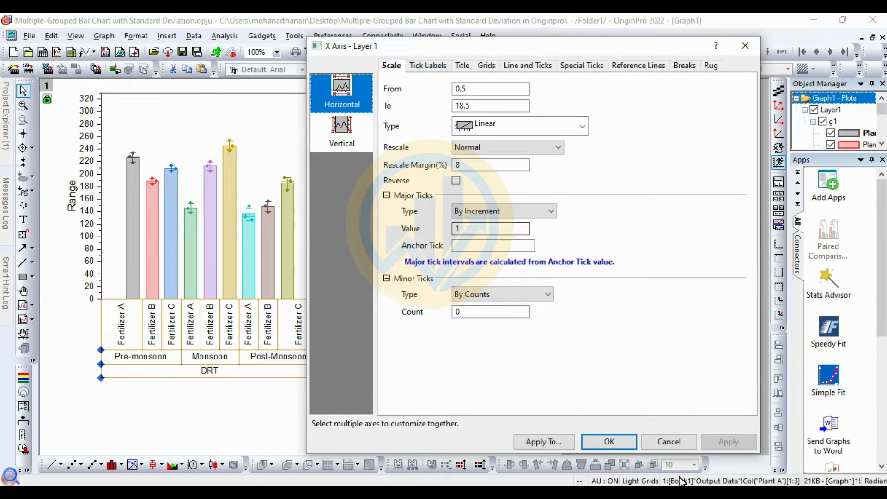
left_click(616, 444)
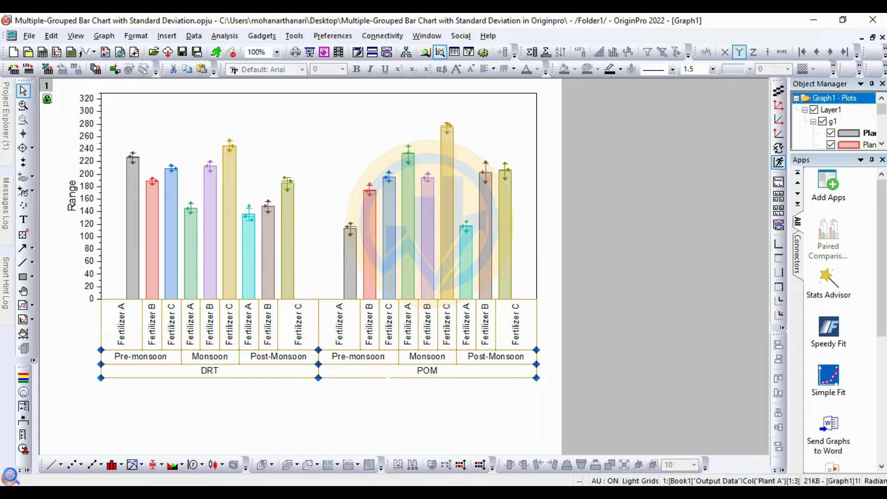
Set the font of the Bottom 1, Bottom 2 and Bottom 3 tick labels on the X axis to Times New Roman
left_click(370, 356)
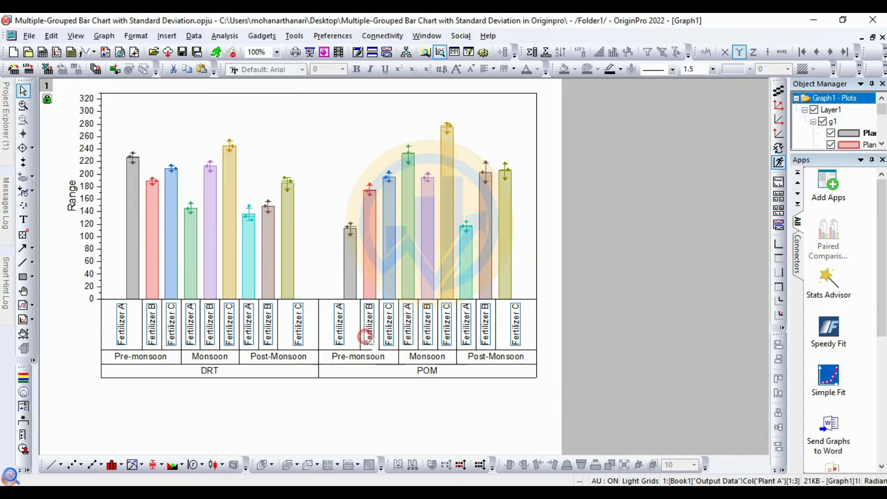
left_click(529, 331)
right_click(530, 333)
left_click(531, 339)
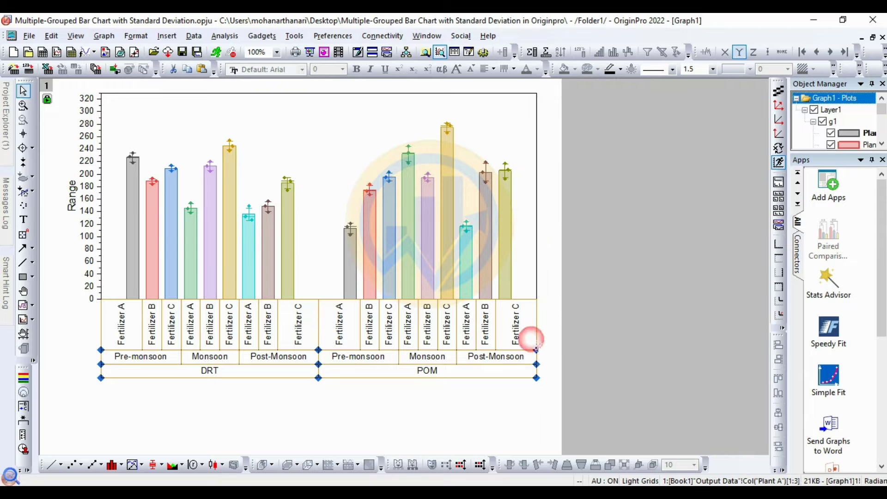
right_click(530, 334)
left_click(566, 323)
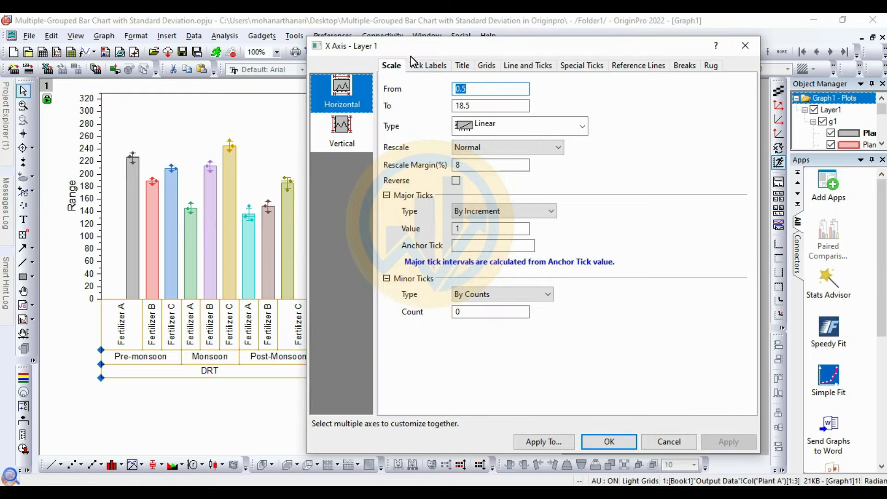
left_click_drag(440, 51, 564, 51)
left_click(543, 69)
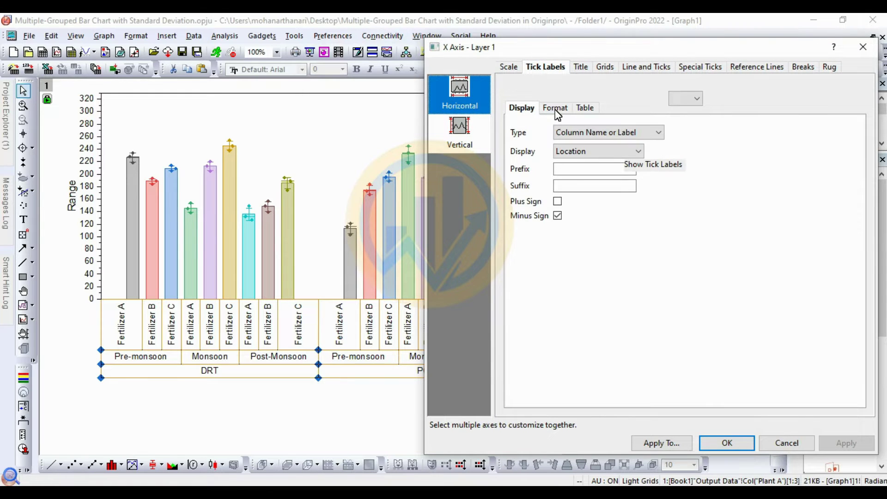
left_click(556, 110)
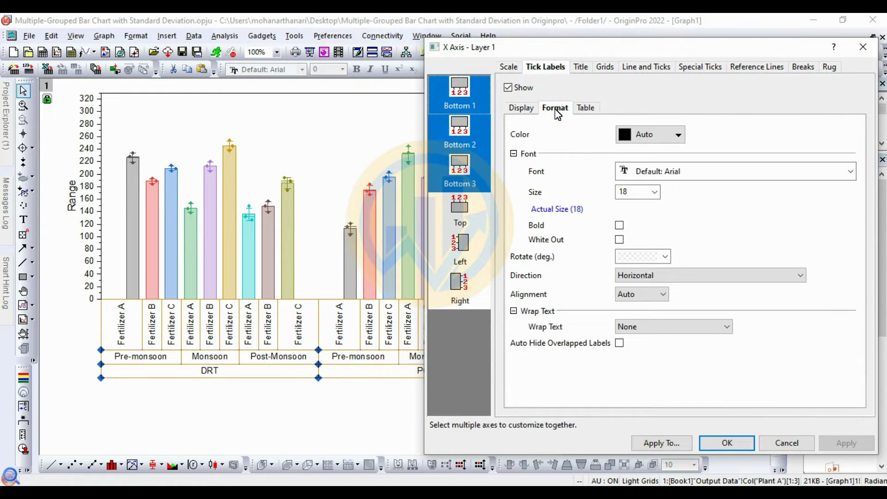
left_click(678, 174)
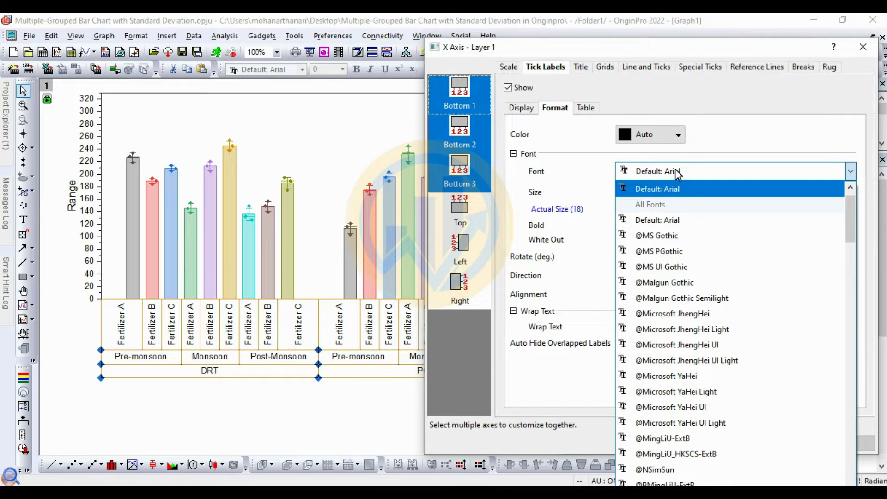
type("Times New Roman")
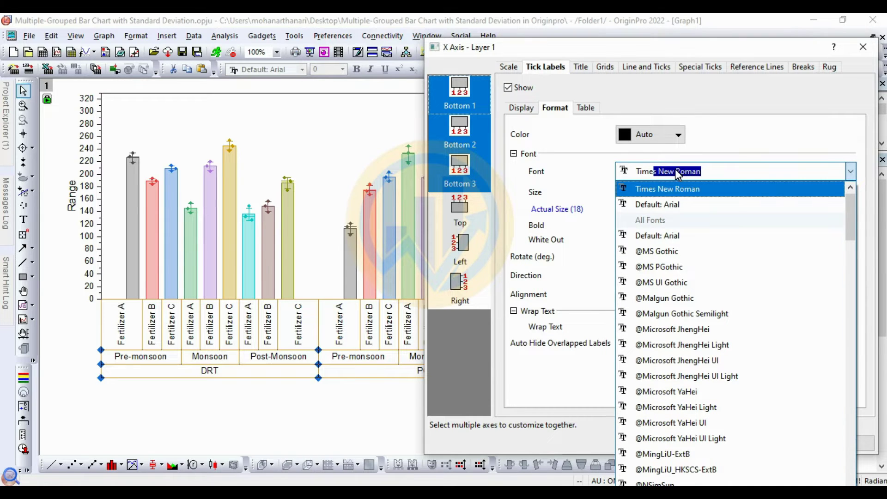
left_click(681, 189)
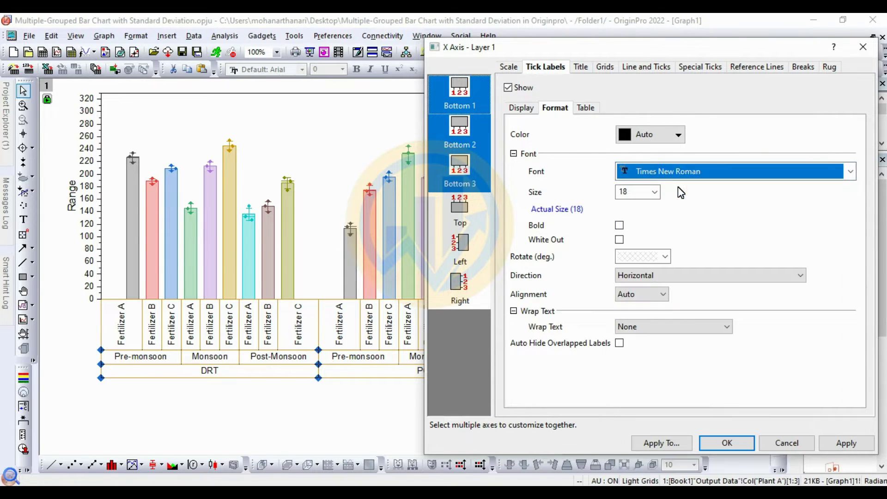
Try a font size of 14 for the three bottom tick label rows
left_click(655, 192)
left_click(640, 253)
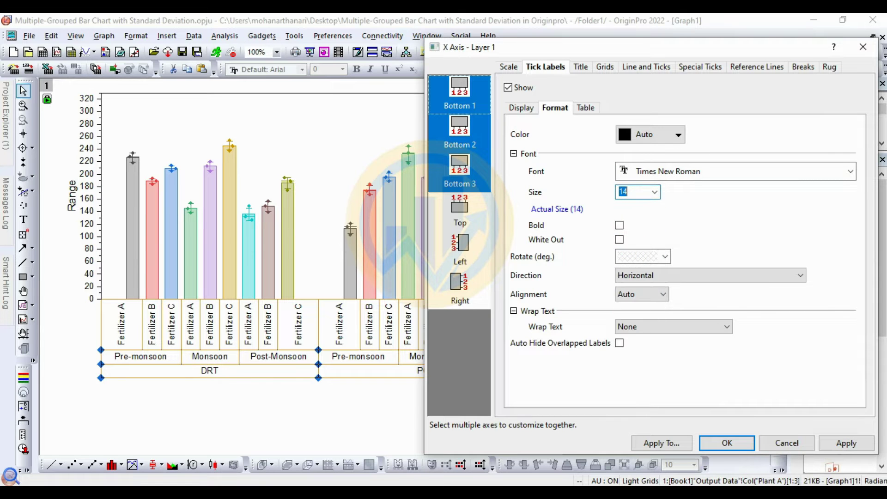
left_click_drag(758, 45, 688, 45)
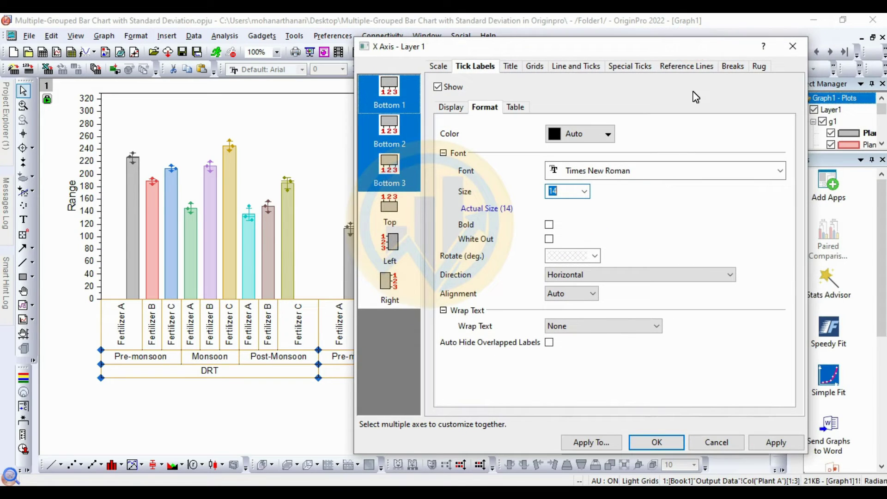
left_click(780, 442)
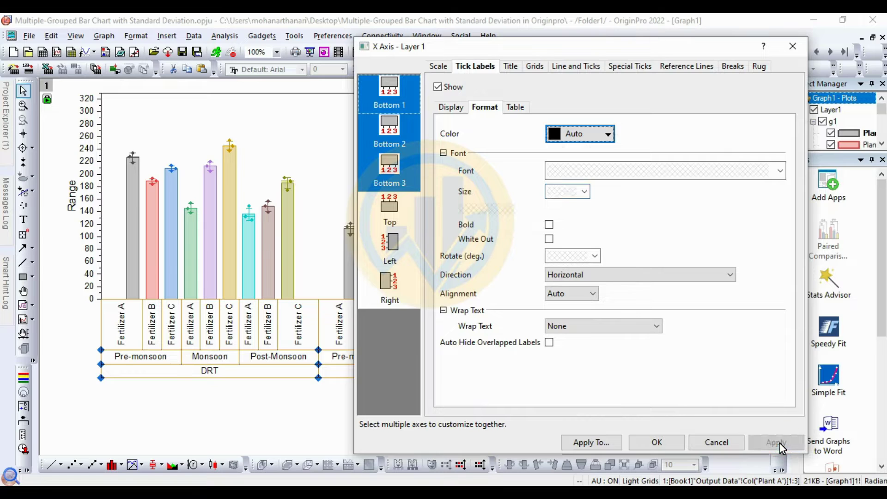
Set the font size of the three bottom tick label rows to 18 and apply it
left_click(584, 194)
left_click(559, 269)
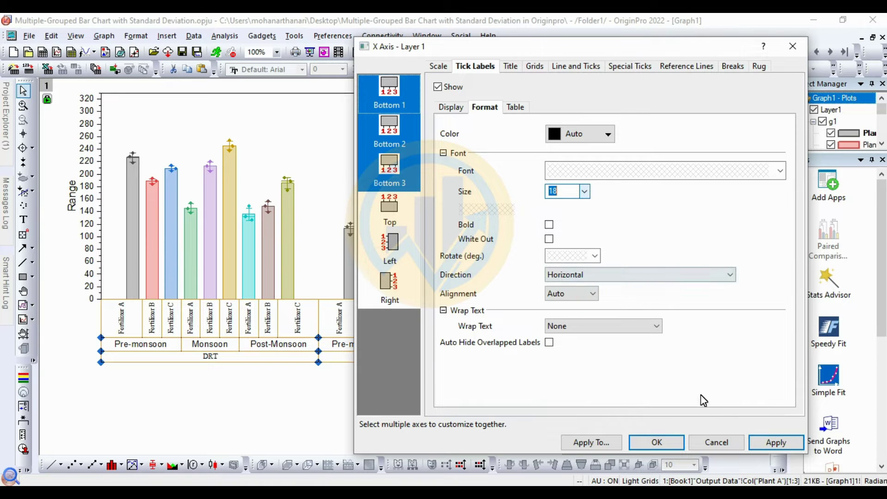
left_click(773, 441)
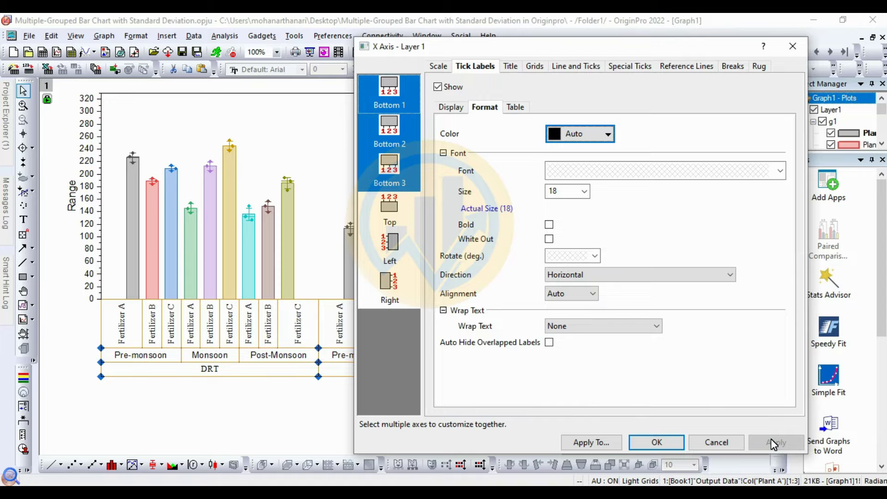
Set the font of the Bottom 2 season labels to Times New Roman and apply it
left_click(400, 131)
left_click(636, 185)
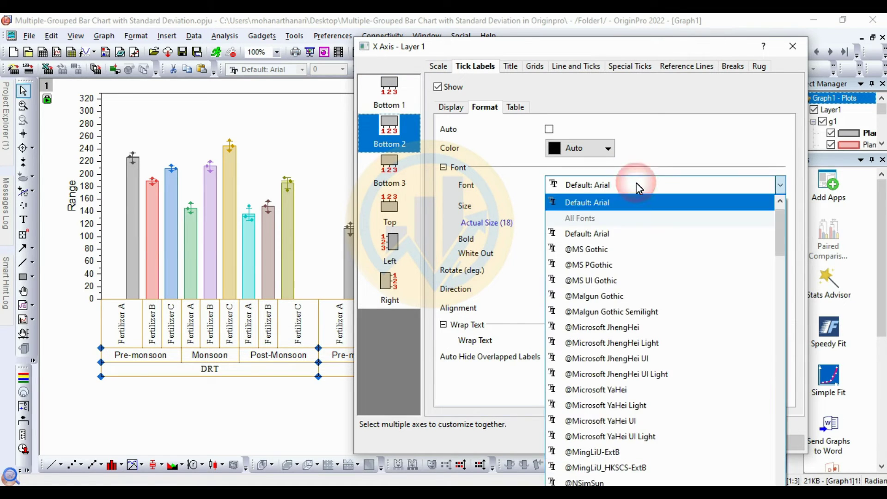
type("Times New Roman")
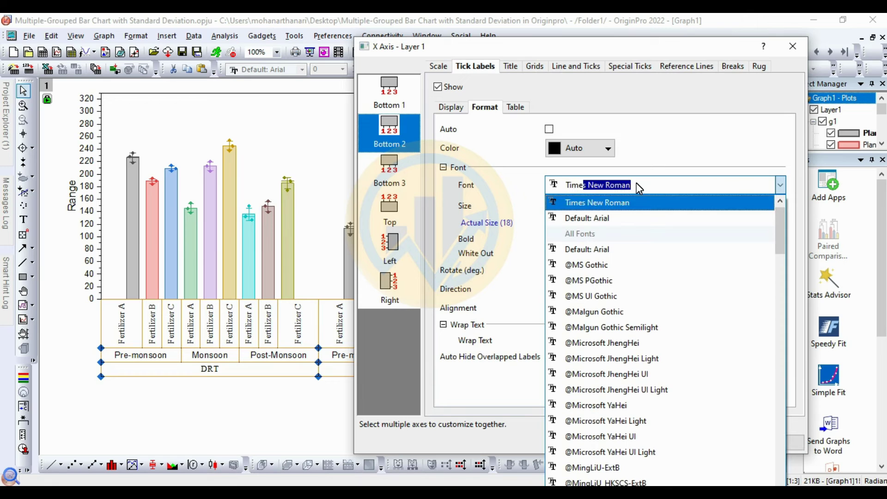
left_click(626, 200)
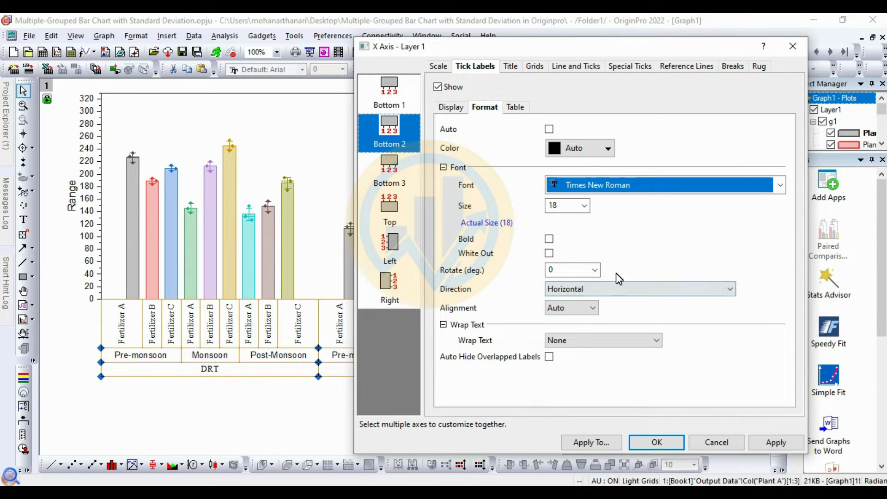
left_click(767, 441)
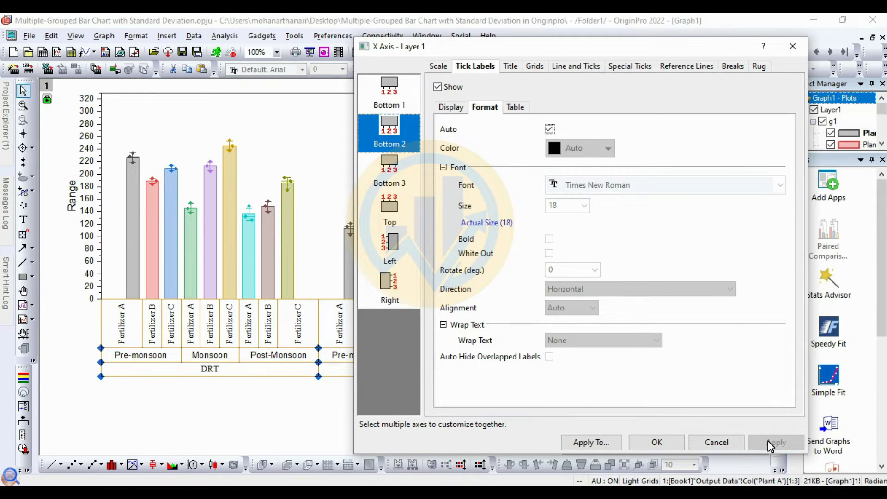
Compare the Bottom 3 and Bottom 1 label formats and try bold text for the Bottom 3 fertilizer labels
left_click(395, 178)
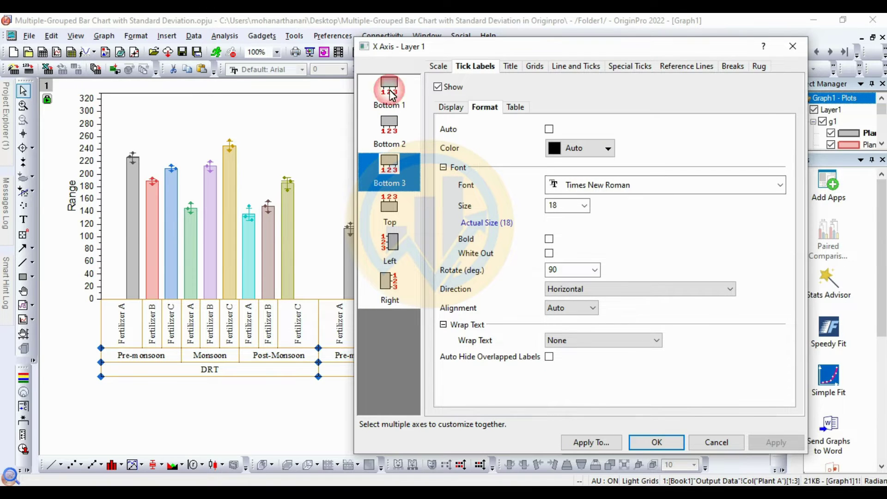
left_click(388, 90)
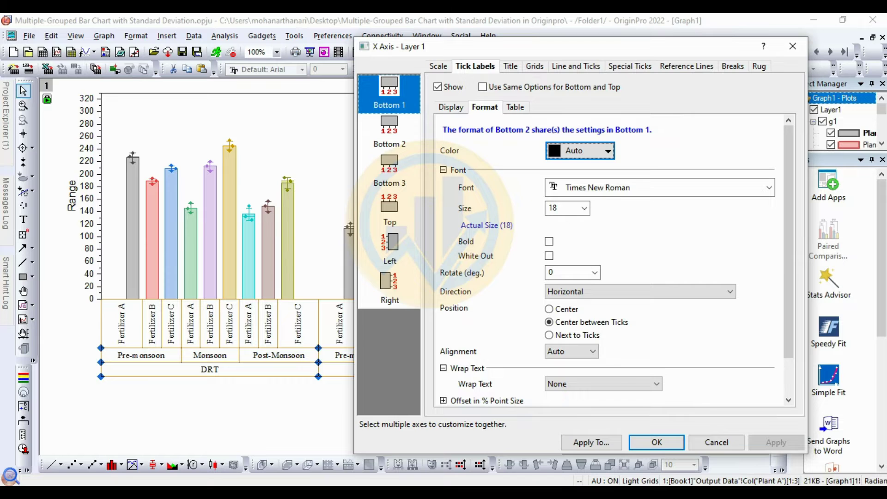
left_click(395, 173)
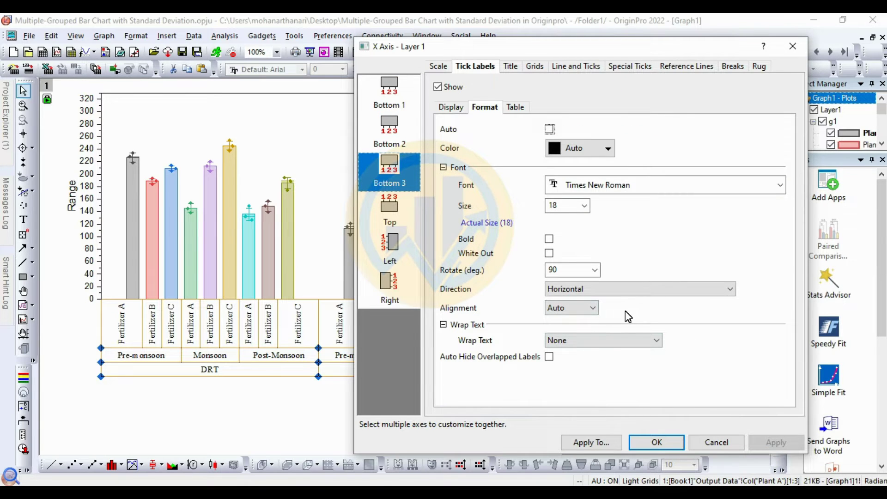
left_click(548, 240)
left_click(775, 443)
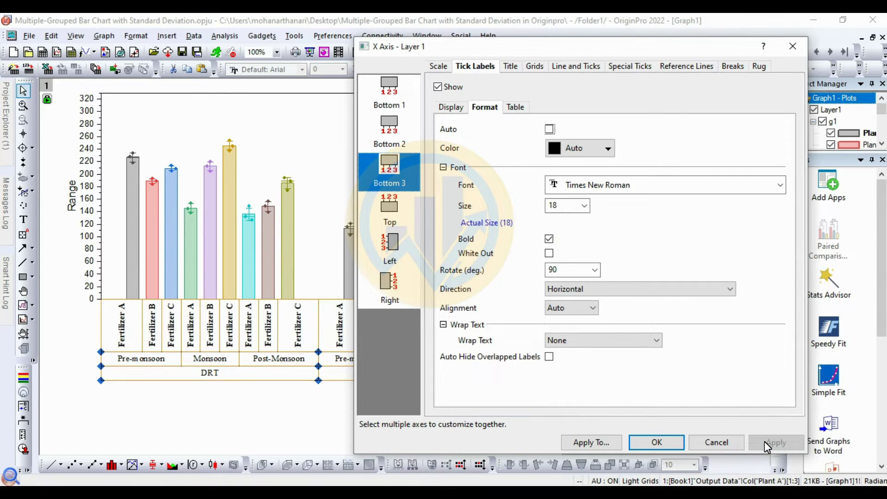
Turn off bold for the Bottom 3 fertilizer labels and accept the X axis settings
left_click(549, 239)
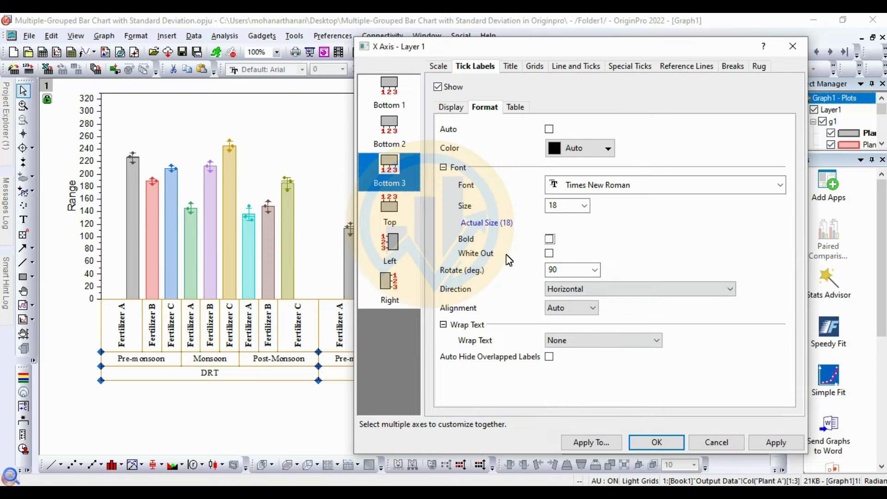
left_click(775, 443)
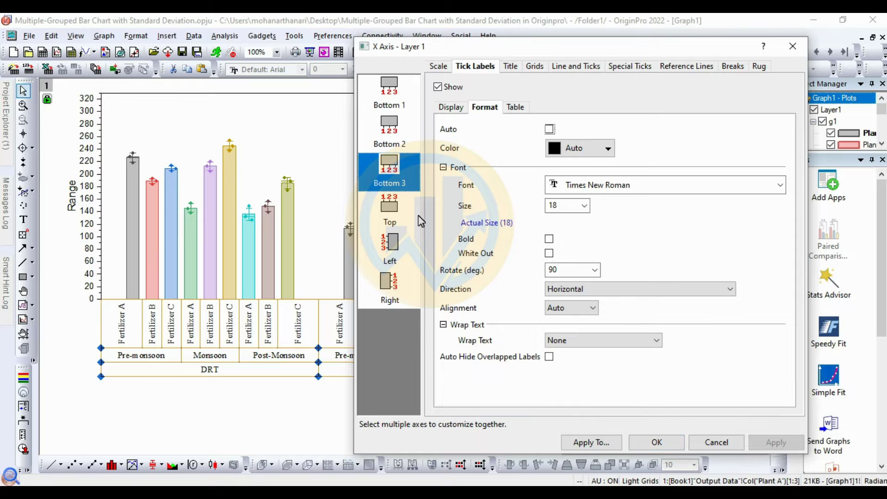
left_click(392, 133)
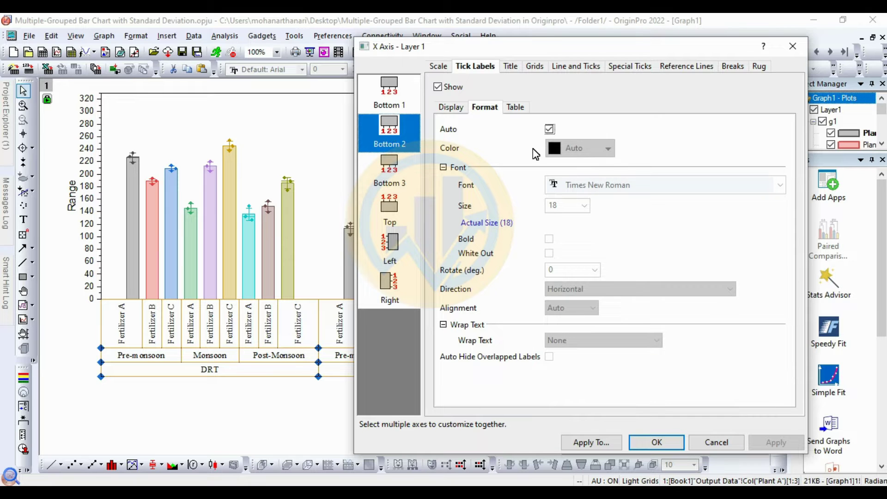
left_click(658, 442)
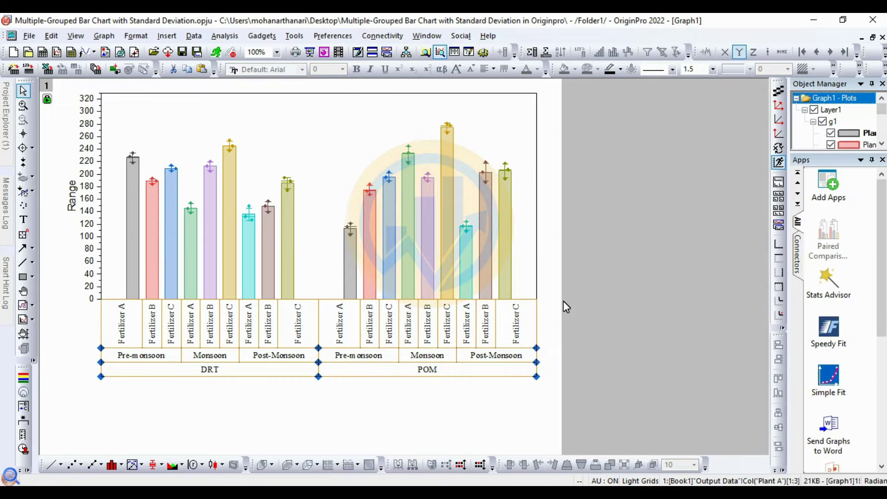
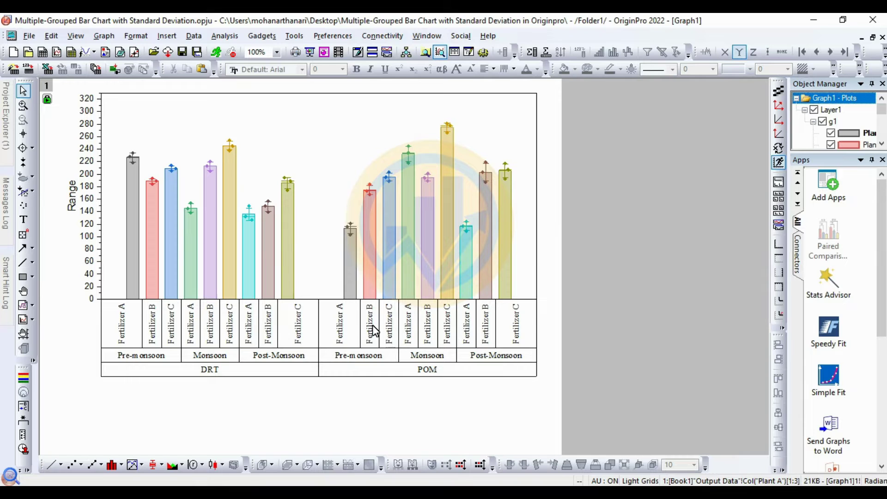
Enable the gap between subgroups/subsets in the table layout of the X axis Bottom 1 labels and apply it
right_click(373, 330)
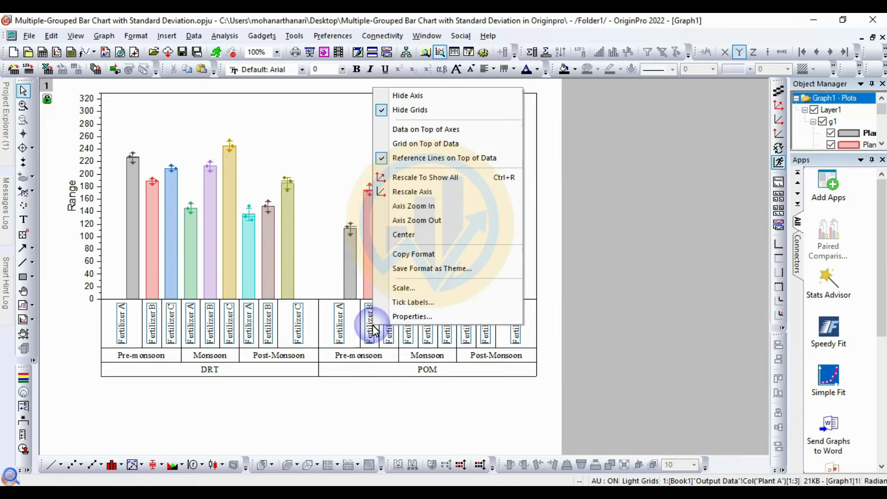
left_click(357, 358)
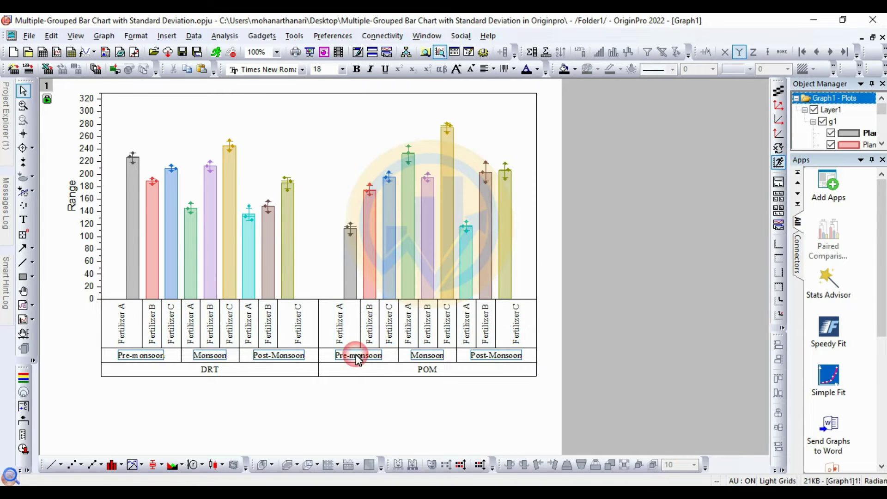
right_click(407, 330)
left_click(457, 331)
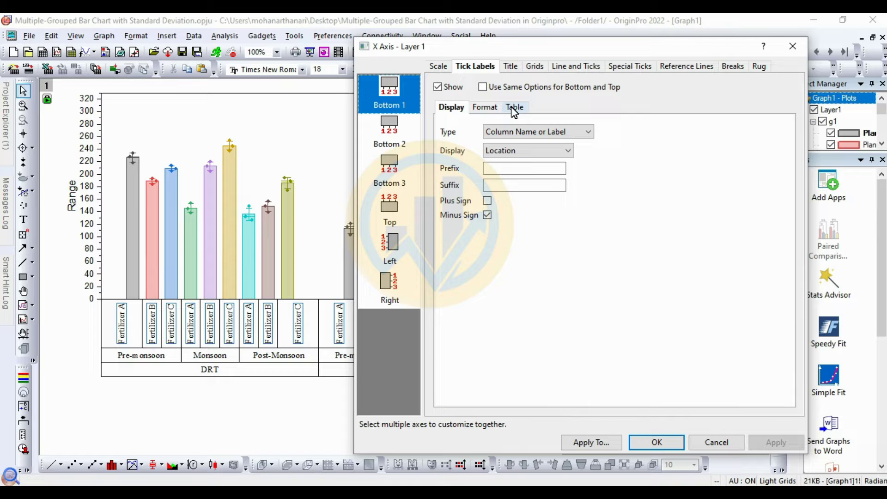
left_click(515, 108)
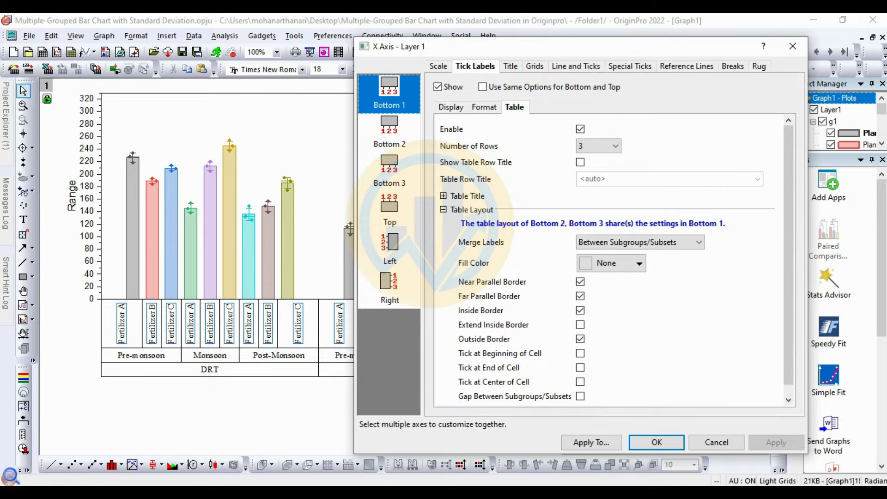
scroll(615, 354, "down", 1)
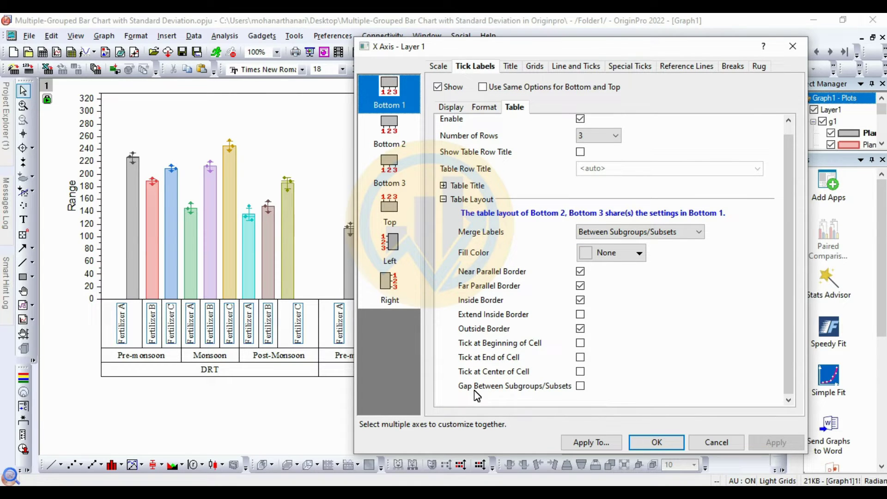
left_click(581, 385)
left_click(770, 442)
left_click(767, 443)
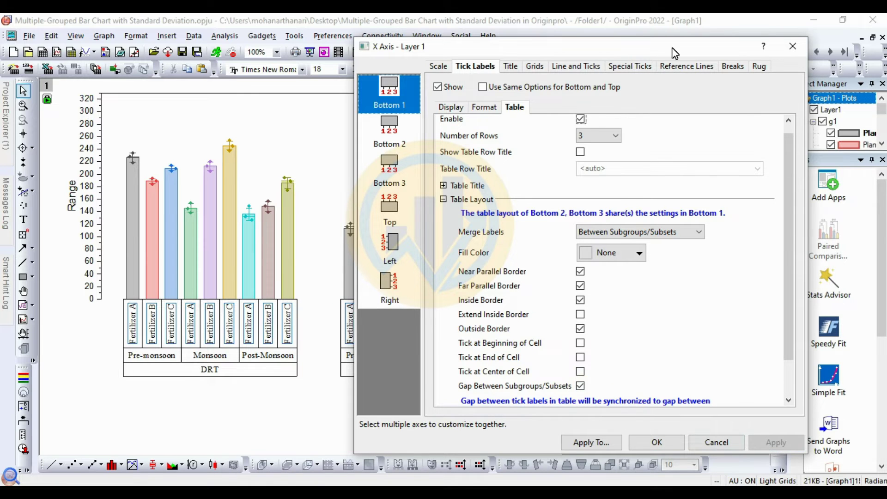
Enable Extend Inside Border in the X axis label table layout and accept the settings
left_click_drag(643, 53, 706, 78)
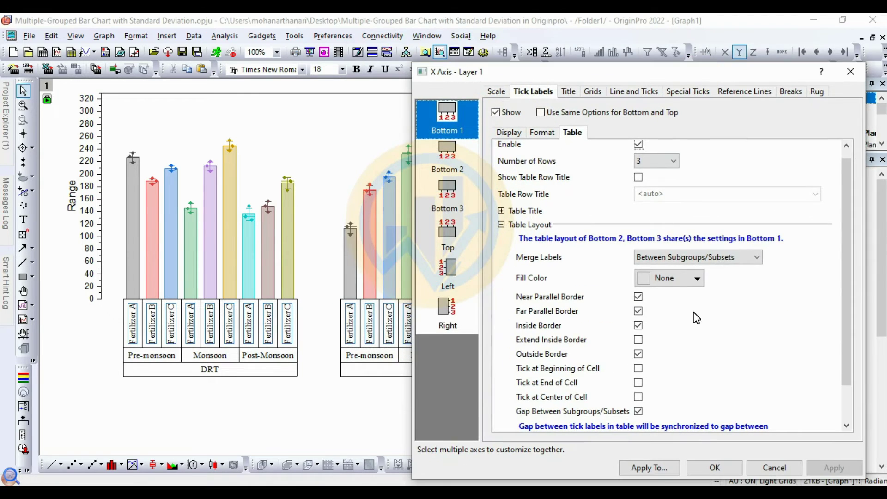
left_click(638, 340)
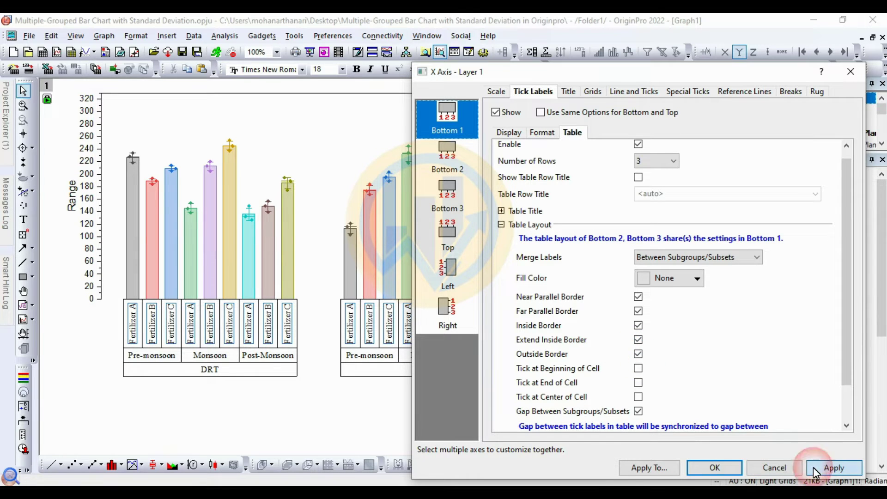
left_click(813, 468)
left_click_drag(656, 82, 602, 66)
left_click(667, 463)
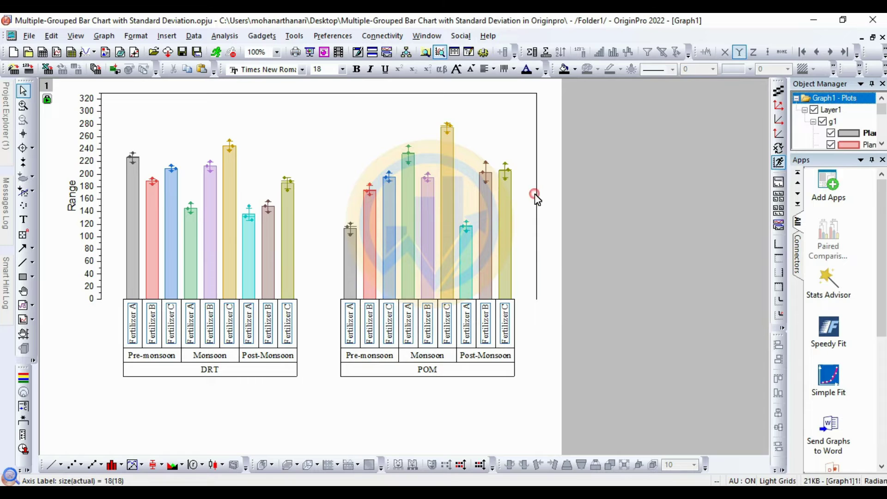
Delete the right and top axis lines framing the bar chart
left_click(534, 195)
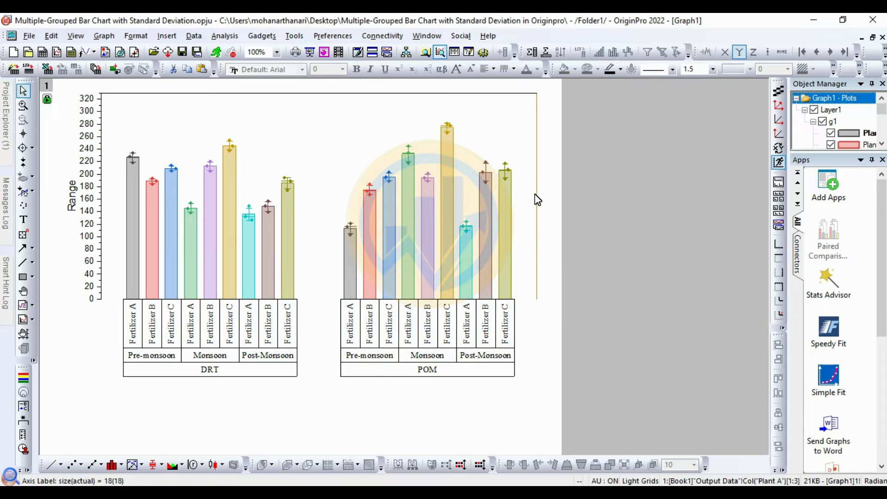
left_click(495, 93)
key("Delete")
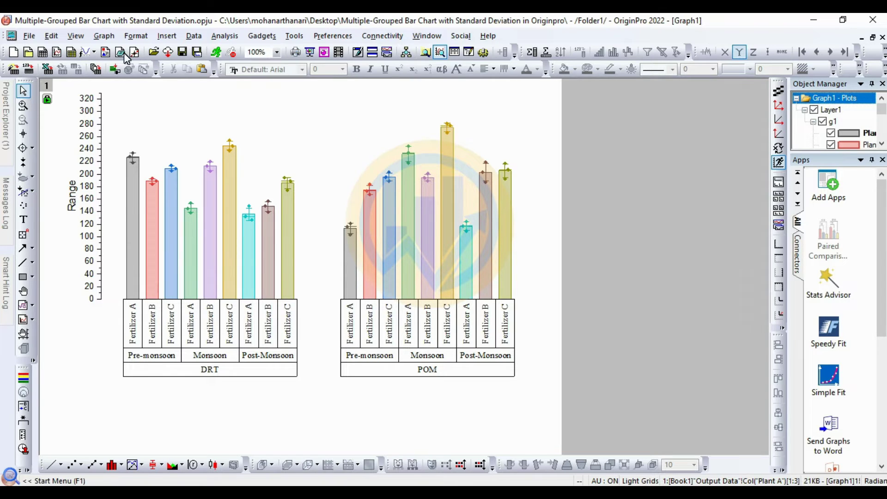
Set the Y axis major tick increment to 50 and apply it
right_click(91, 176)
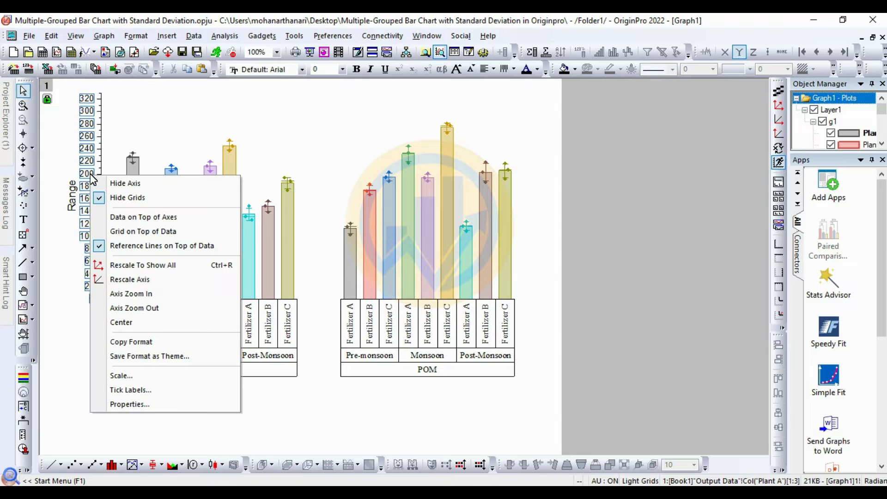
left_click(144, 408)
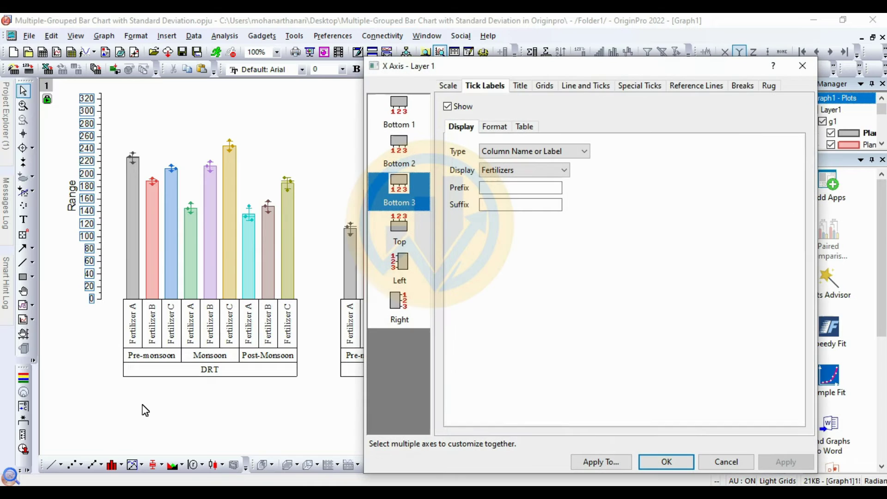
left_click_drag(526, 71, 516, 40)
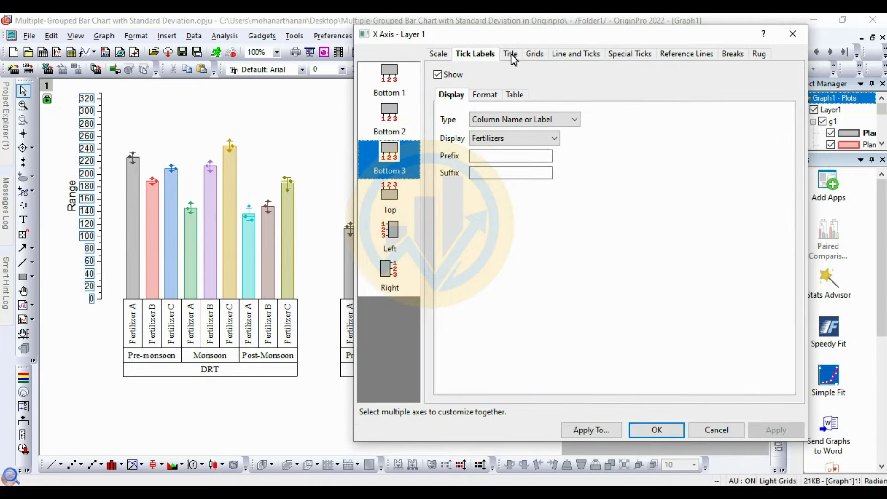
left_click(439, 54)
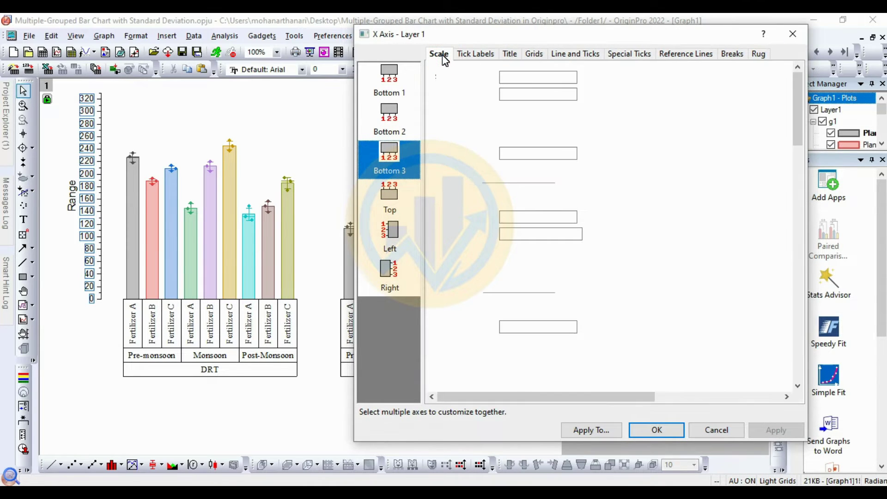
double_click(507, 216)
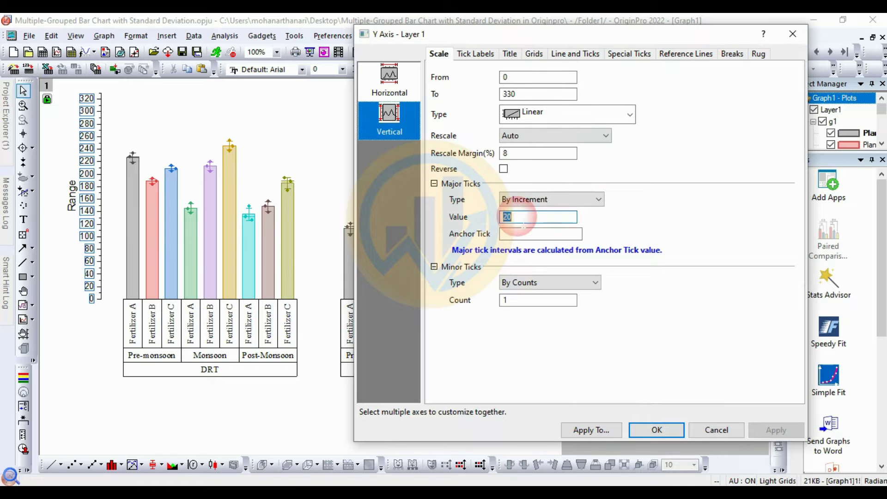
type("50")
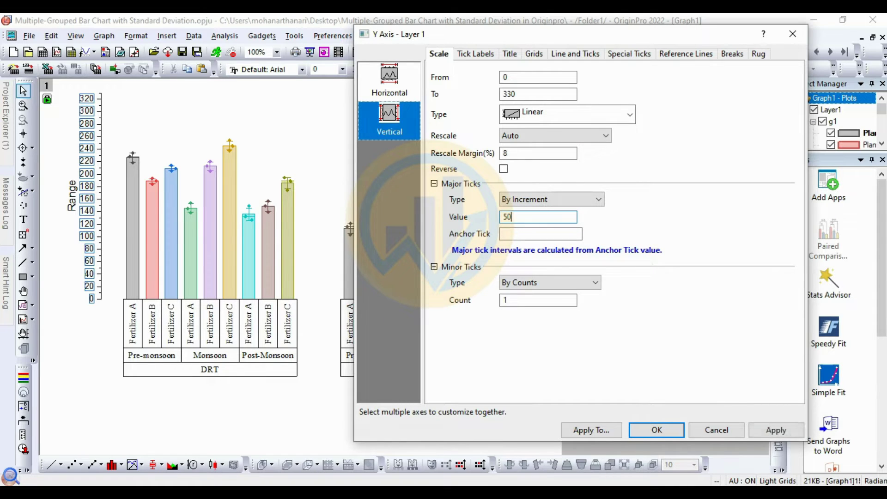
left_click(789, 430)
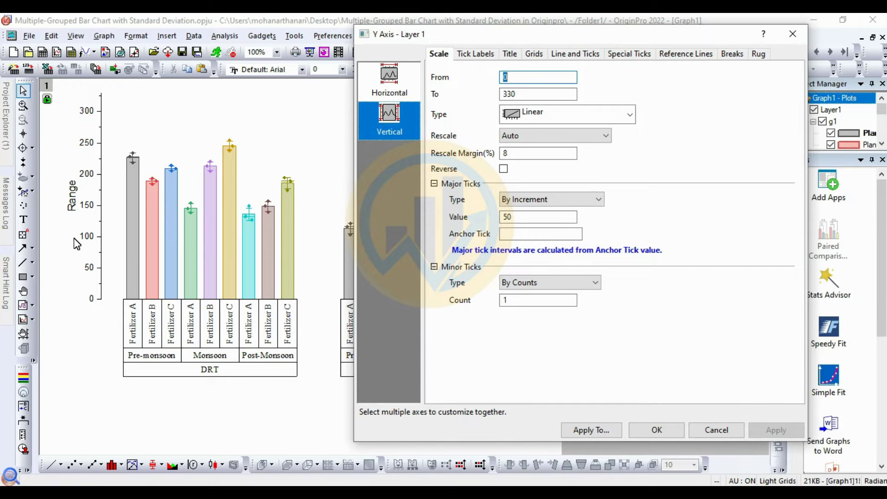
Change the left Y axis tick label font to Times New Roman and accept the axis settings
left_click(474, 54)
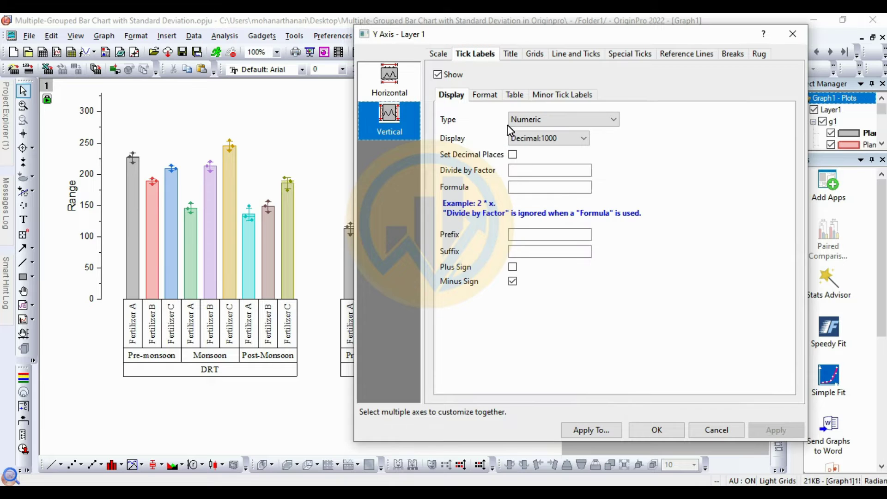
left_click(491, 95)
left_click(624, 162)
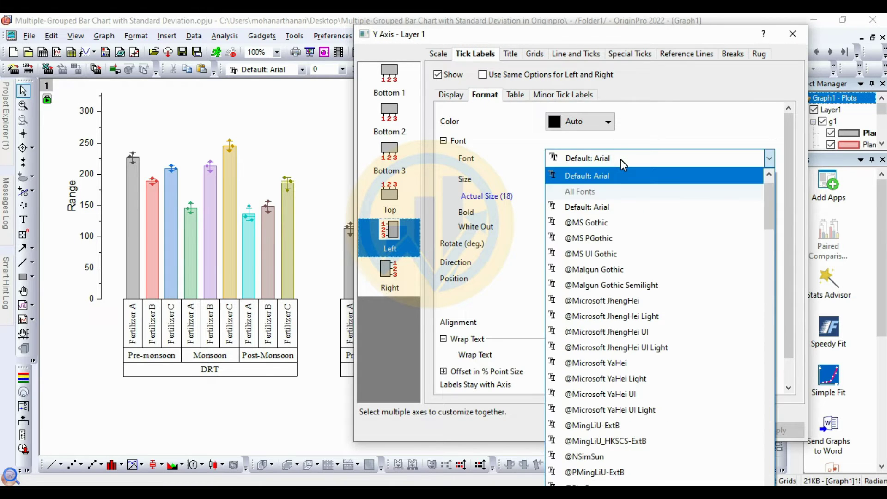
type("Times New Roman")
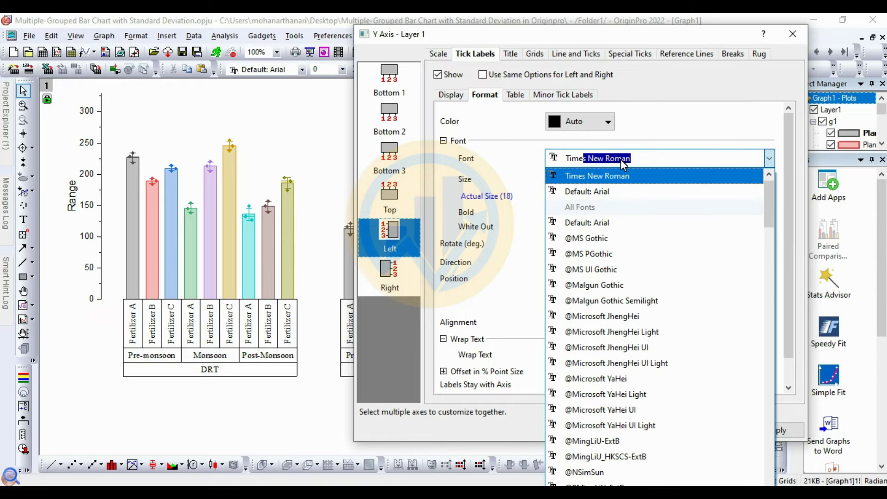
left_click(622, 177)
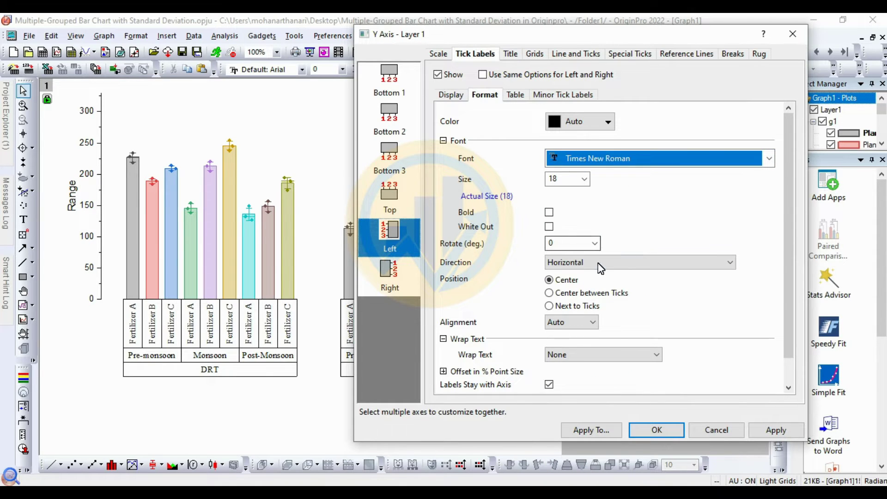
left_click(776, 431)
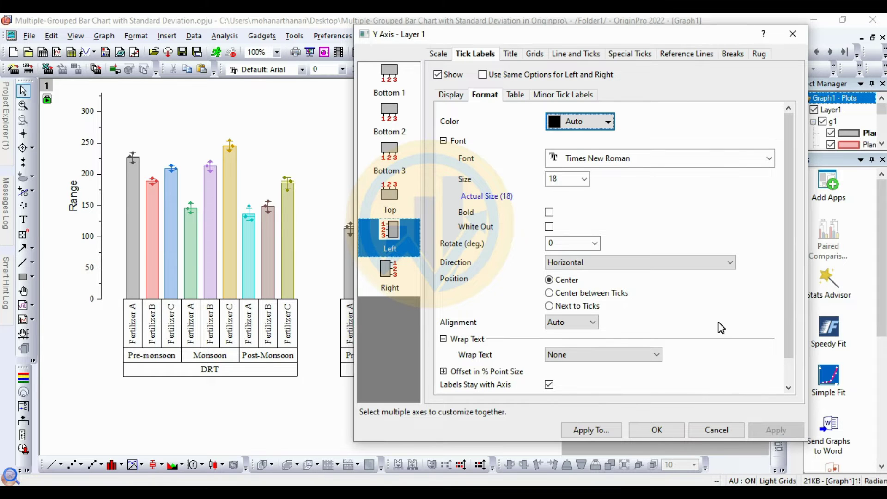
left_click(655, 428)
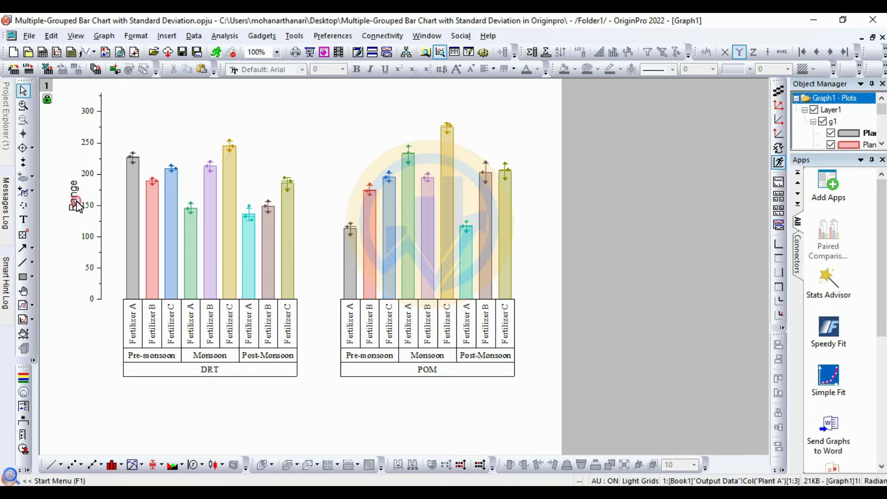
Replace the Y axis title text with "Plant Height (cm)"
double_click(79, 206)
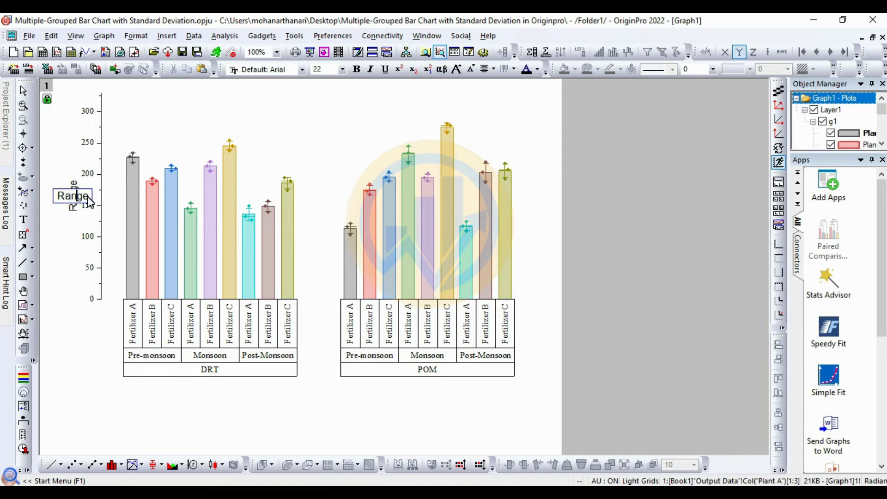
left_click_drag(89, 202, 56, 200)
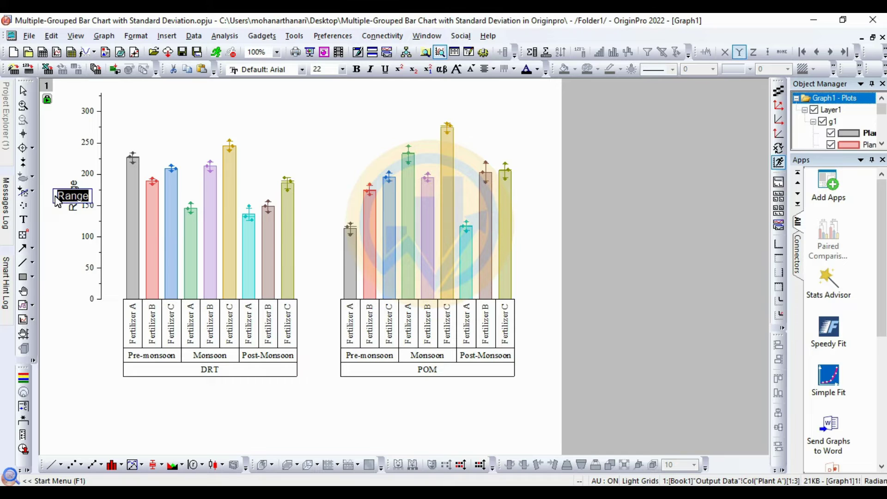
type("Plant ")
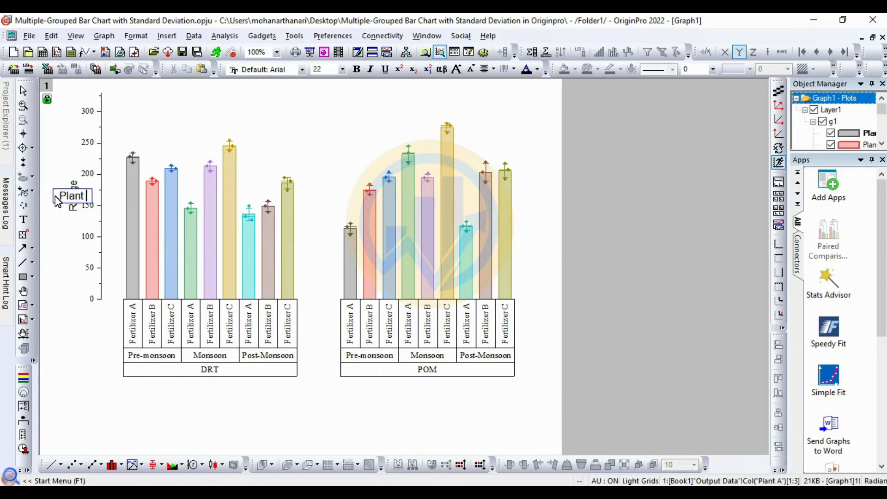
type("Heigh")
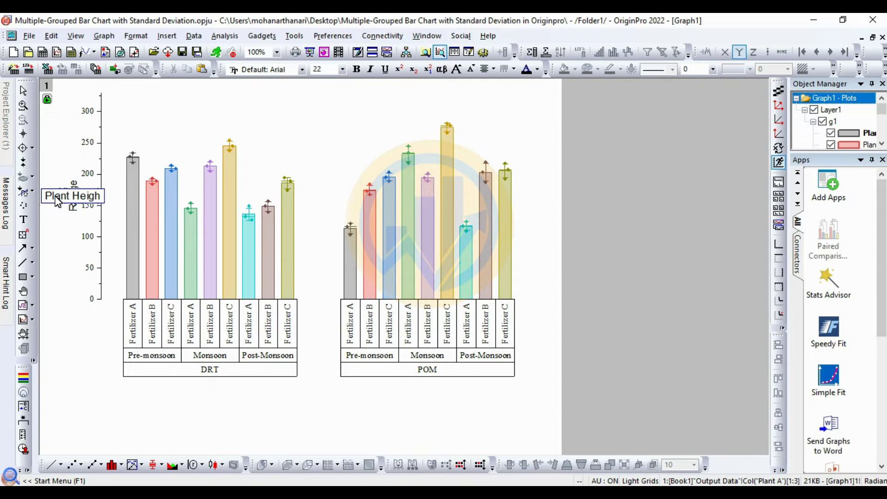
type("t (")
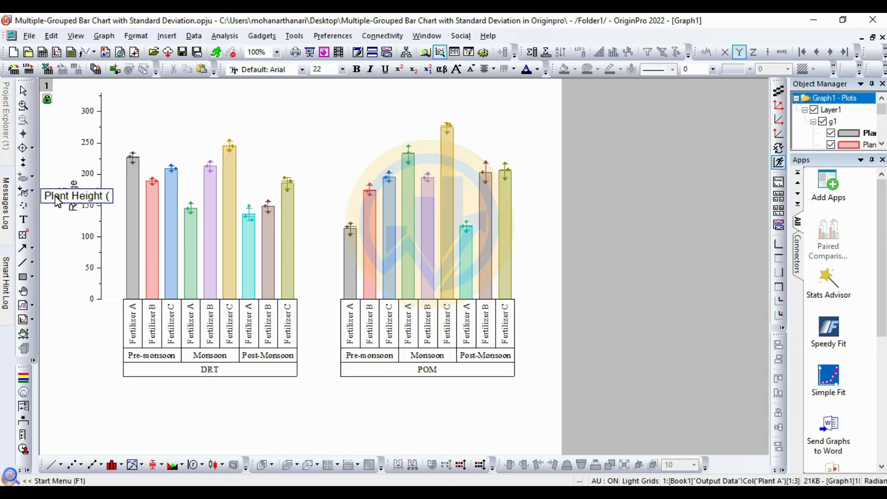
type("cm)")
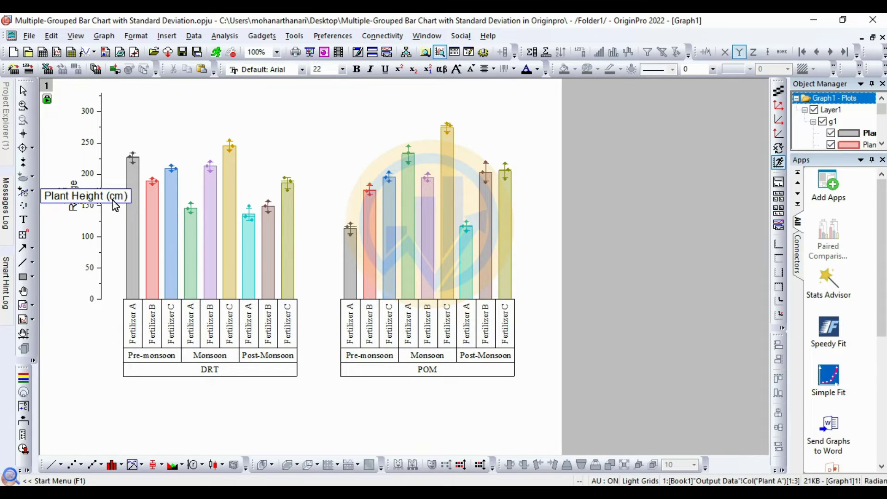
Format the whole Y axis title in Times New Roman at size 18
left_click_drag(127, 196, 35, 193)
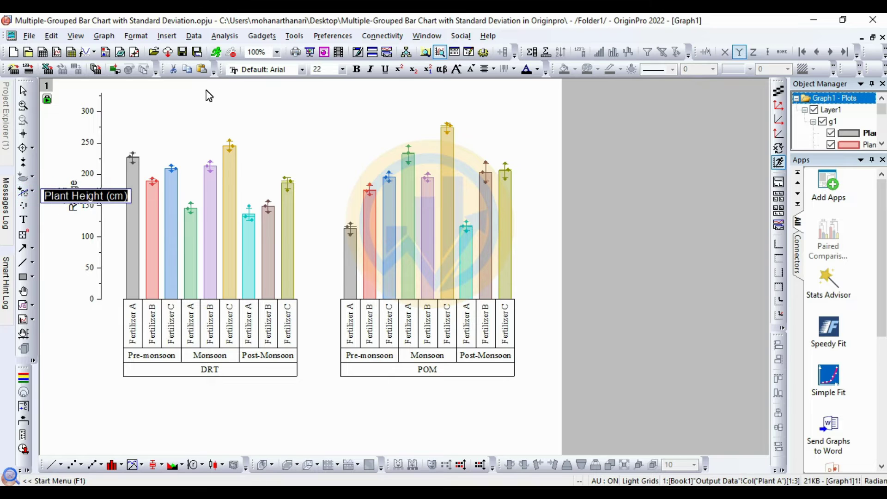
left_click(301, 70)
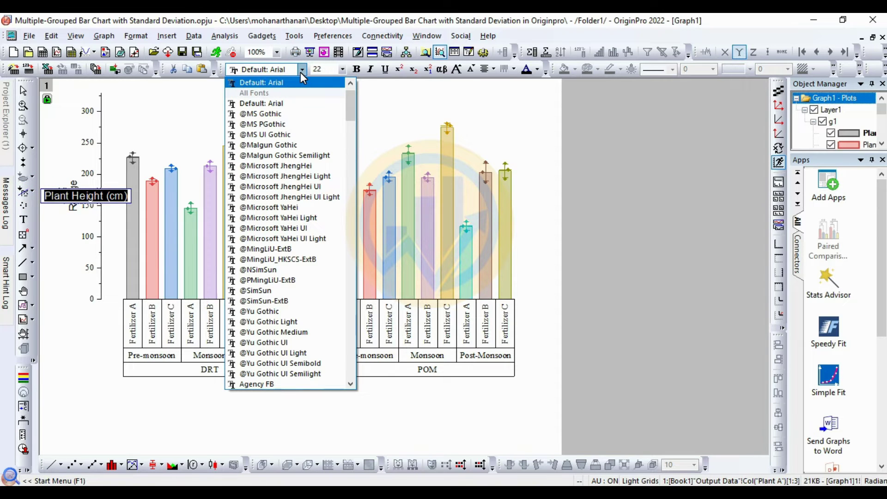
type("Times New Roma")
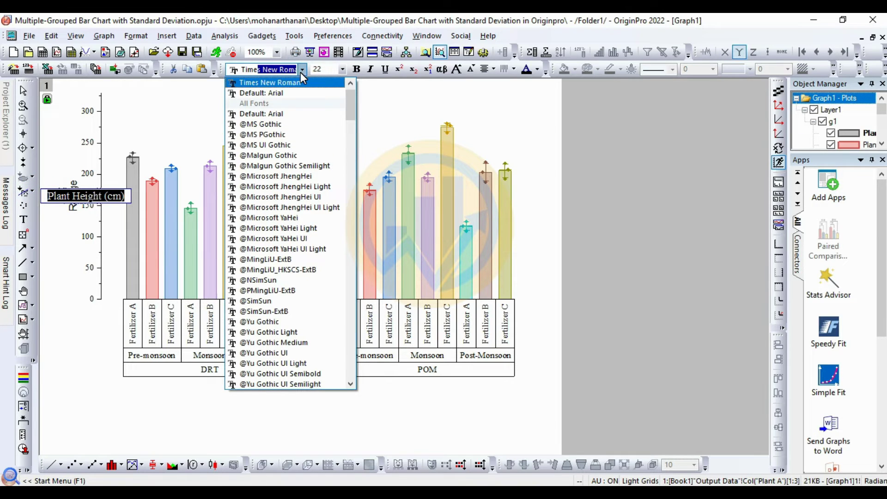
key("Return")
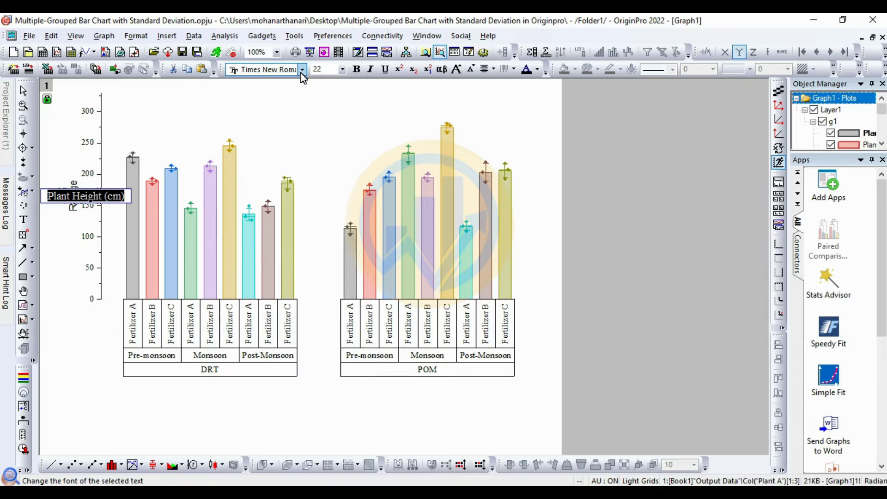
left_click(343, 69)
left_click(324, 145)
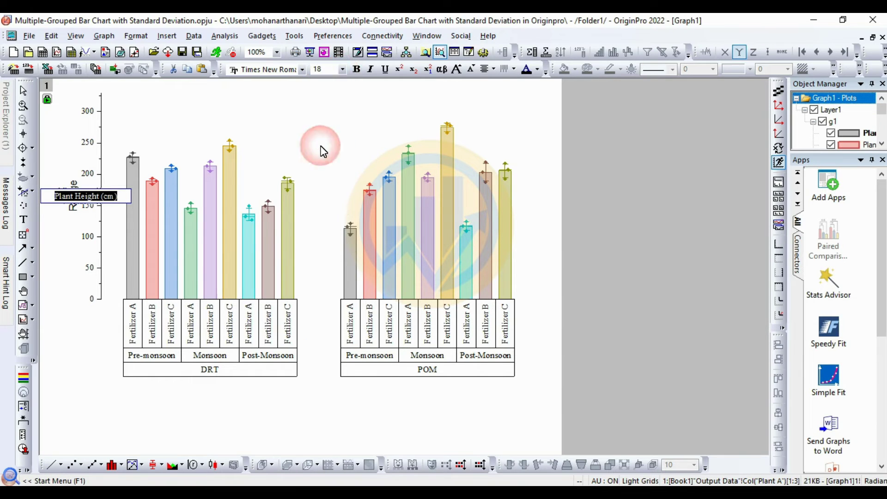
left_click(336, 133)
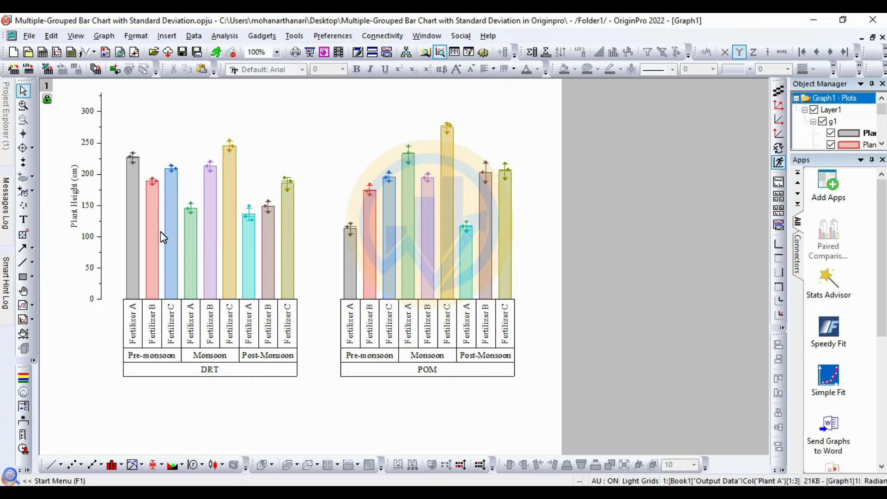
Set the symbol size of the grouped bar plots to 0 in the plot details and apply it
left_click(289, 277)
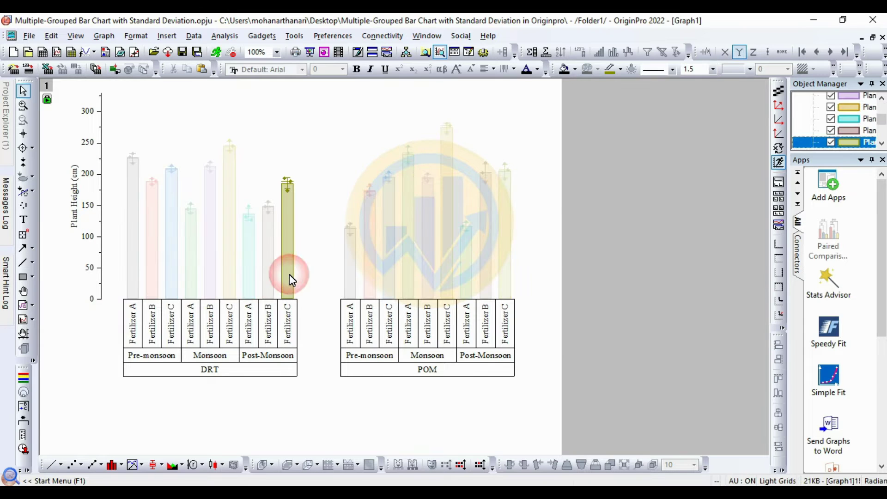
right_click(289, 276)
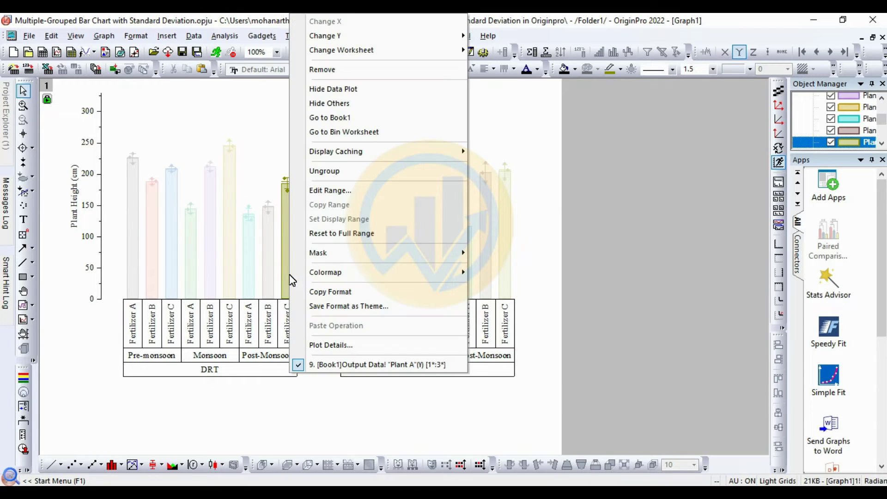
left_click(323, 352)
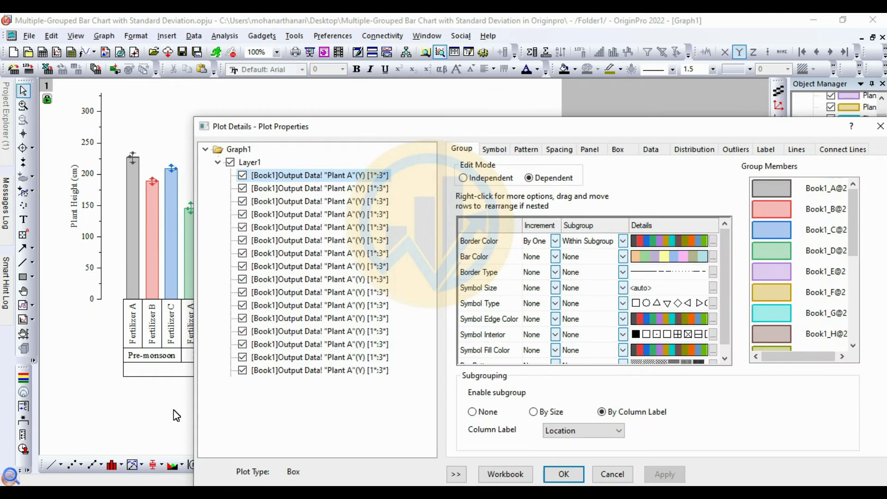
left_click_drag(557, 134, 565, 42)
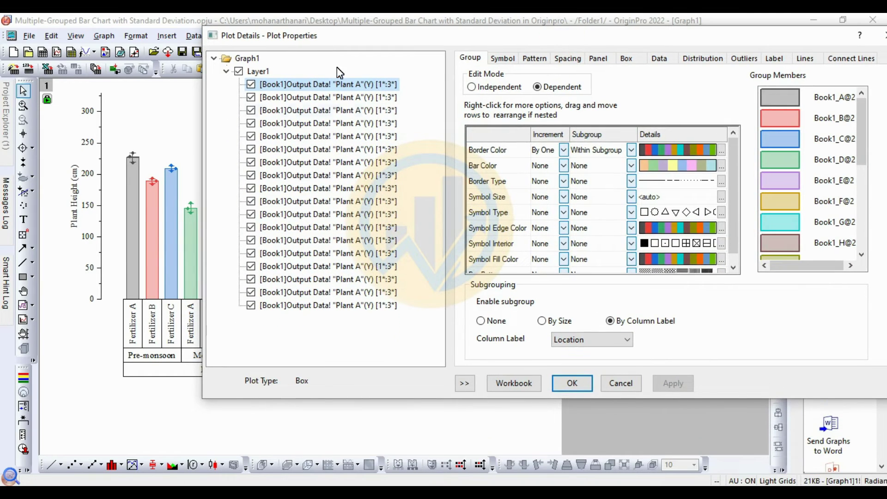
left_click(462, 388)
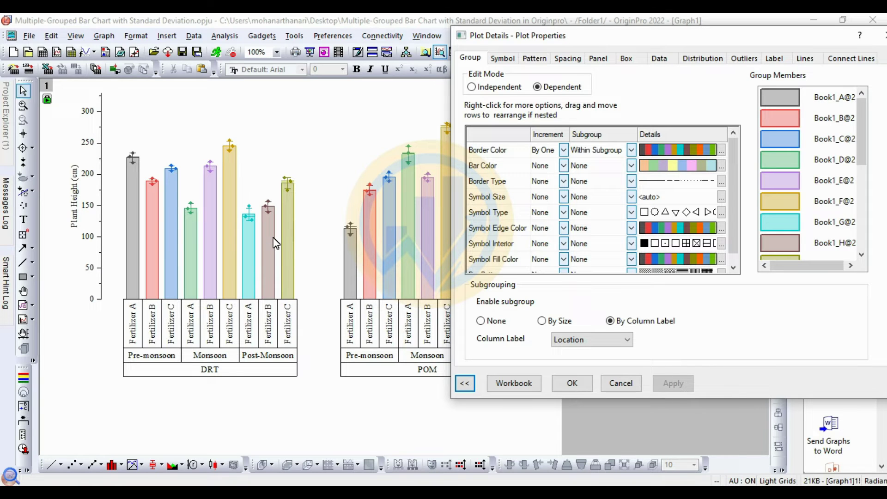
left_click(503, 59)
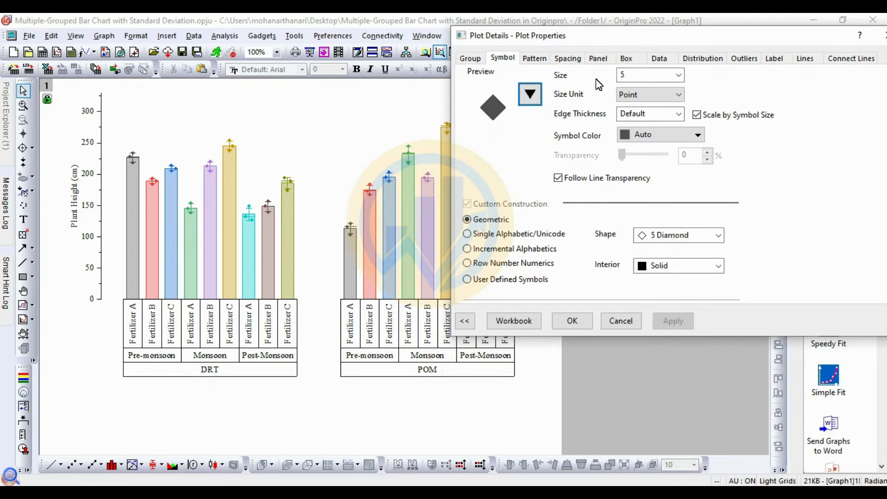
left_click(679, 75)
left_click(642, 88)
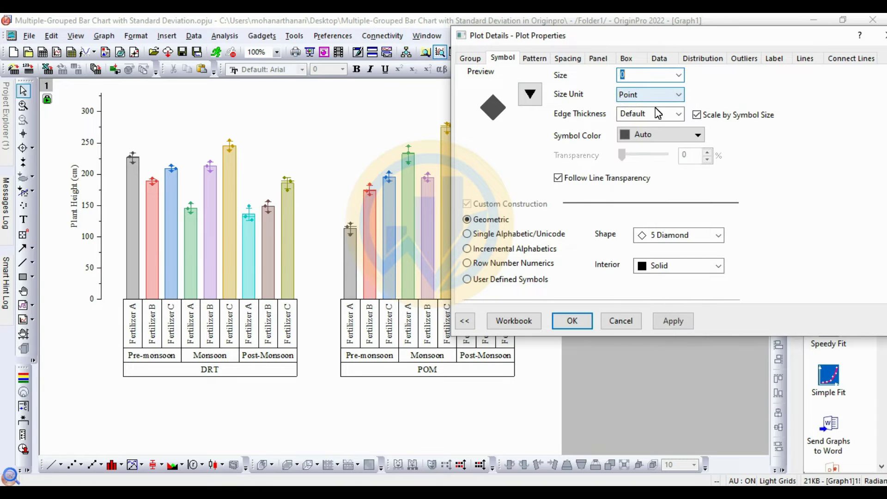
left_click(686, 322)
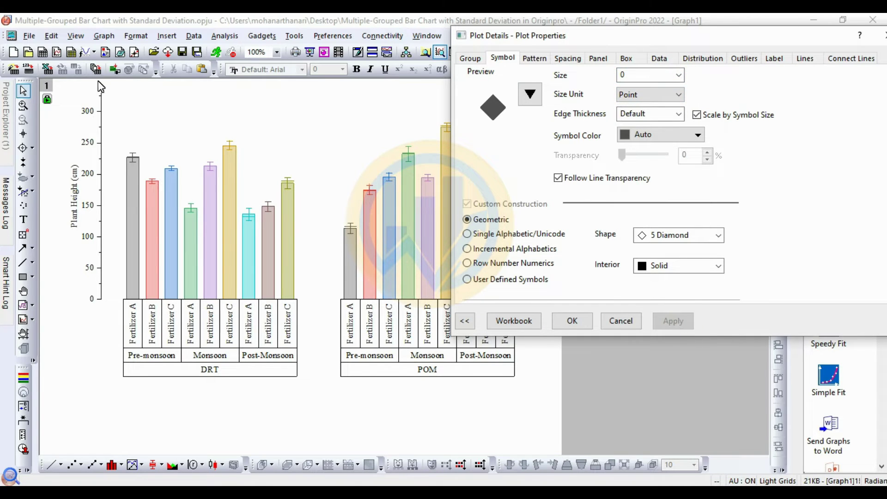
Set the bar border color to single Black with a width of 2 and apply it
left_click(534, 58)
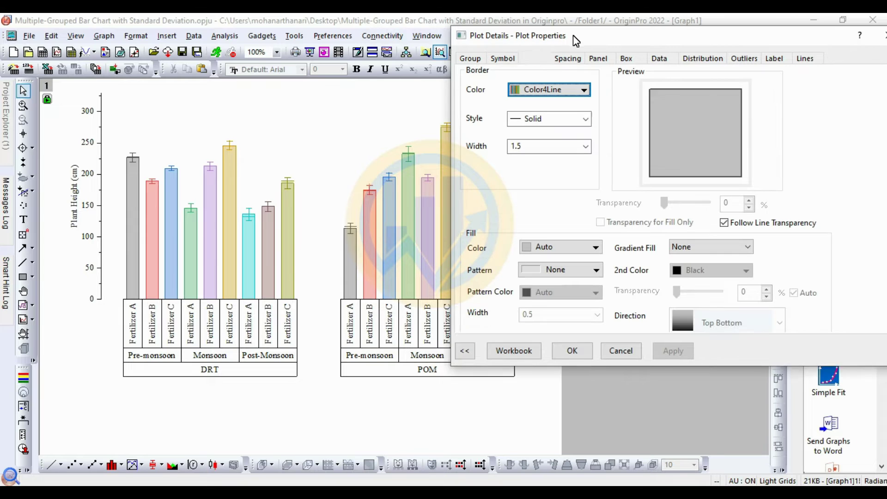
left_click_drag(581, 36, 540, 40)
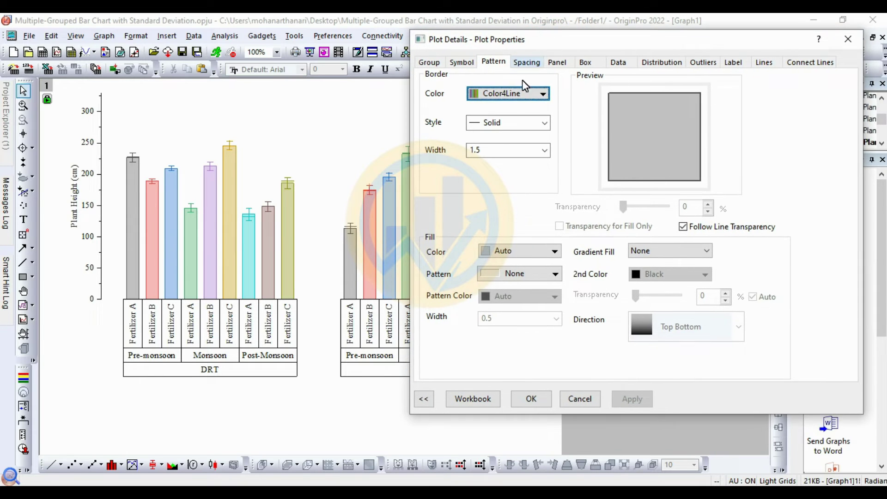
left_click(546, 94)
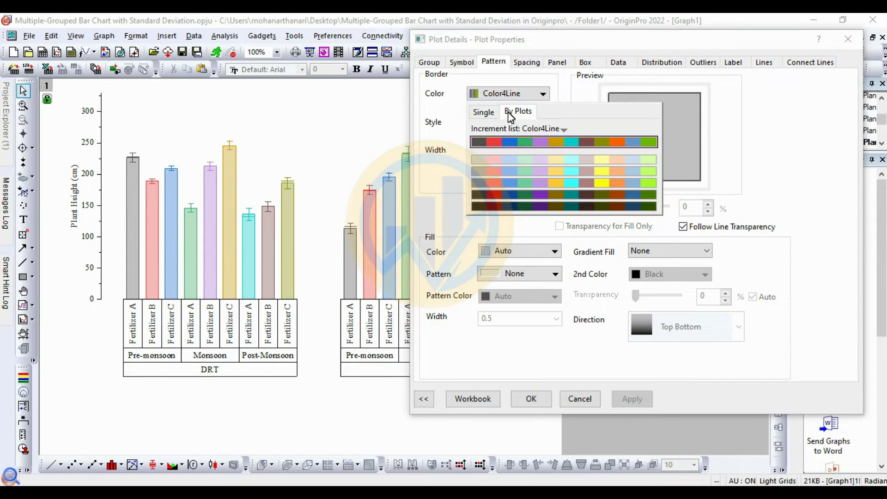
left_click(489, 112)
left_click(478, 125)
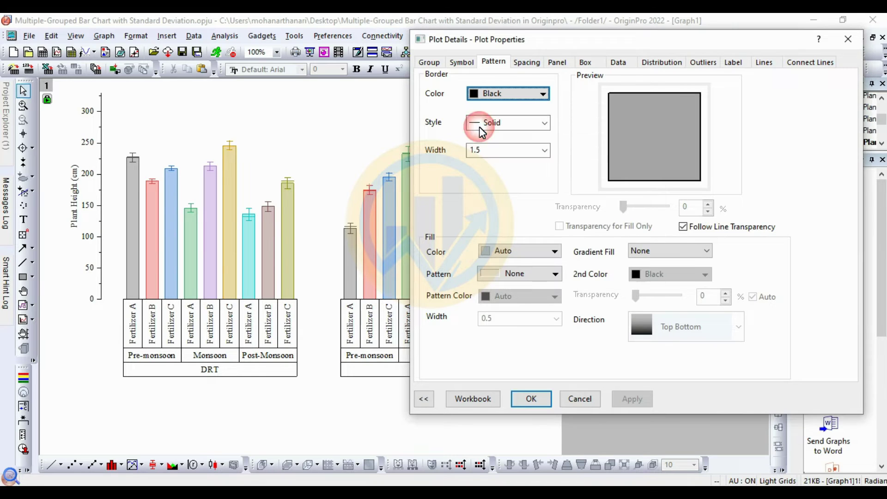
left_click(547, 152)
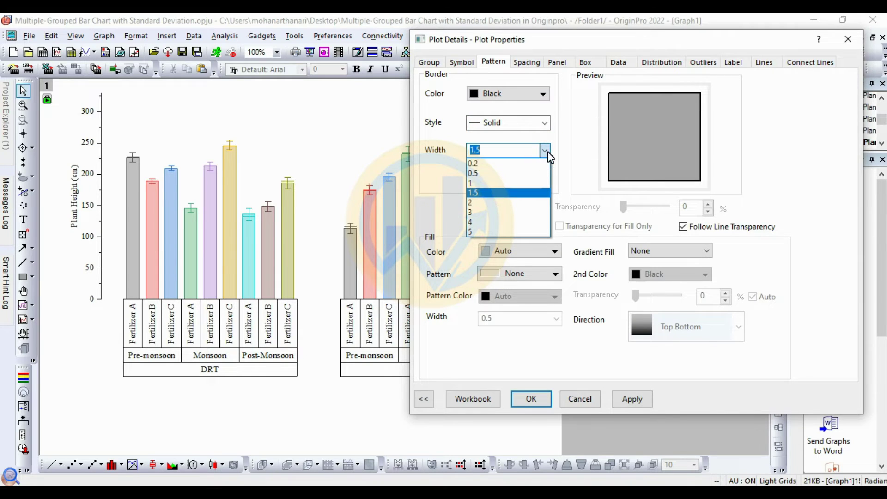
left_click(474, 202)
left_click(633, 402)
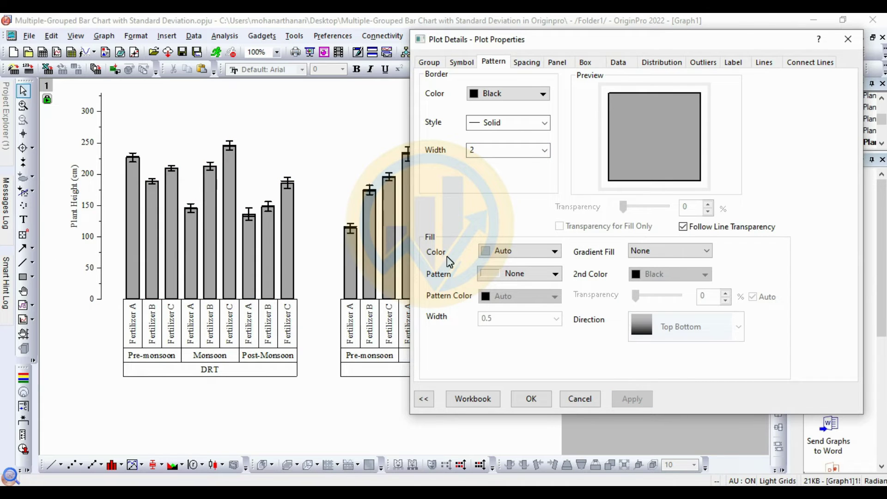
Fill the bars by plots with the Bold2 increment color list and apply it
left_click(504, 252)
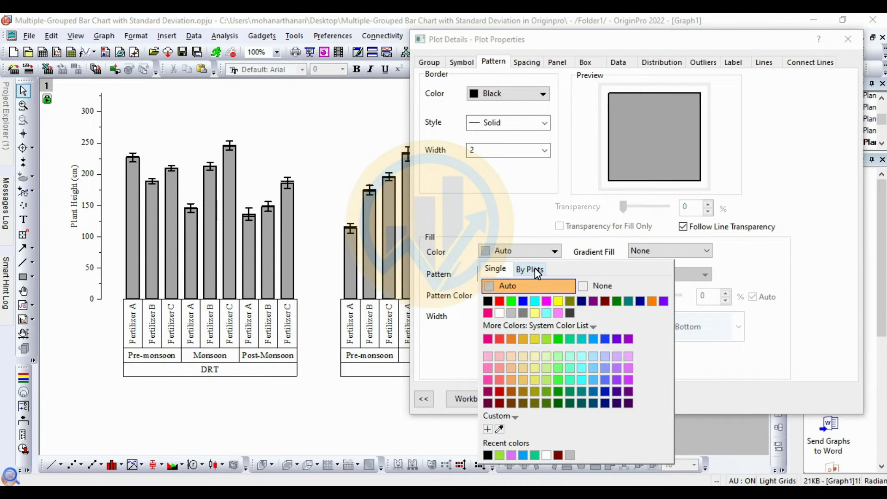
left_click(536, 271)
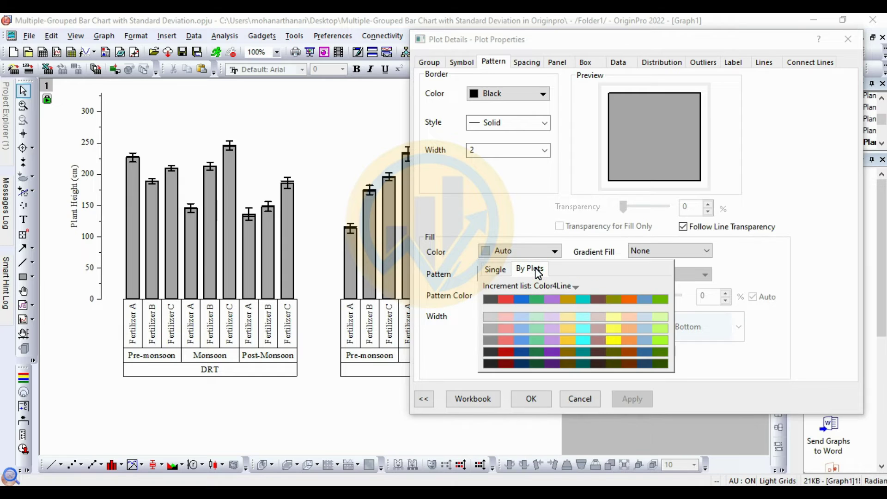
left_click(575, 287)
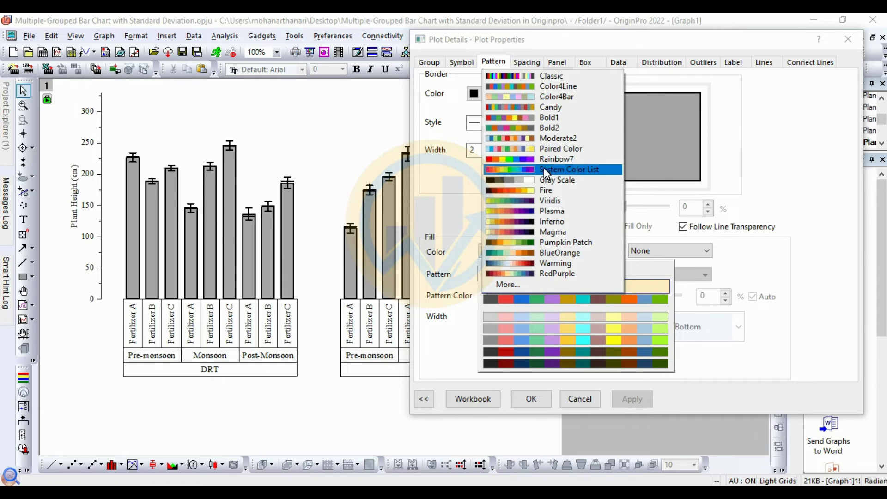
left_click(554, 128)
left_click(640, 401)
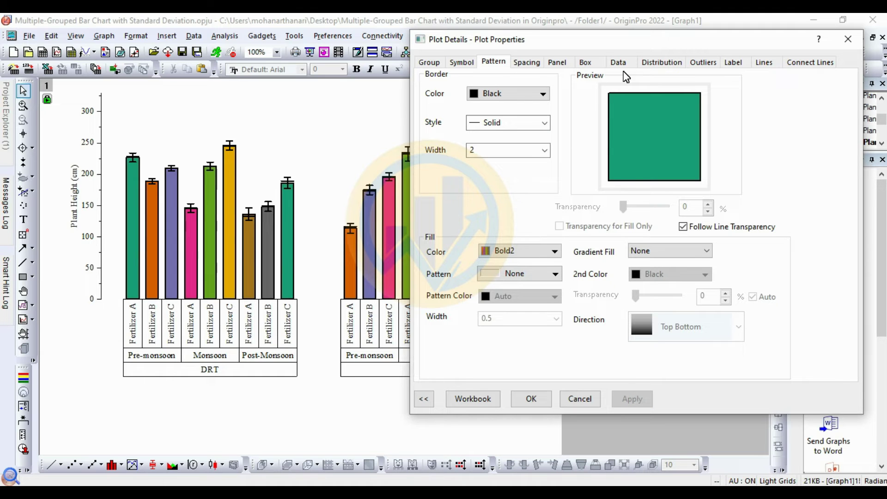
Set the gap between subgroups to 5% in the plot spacing and apply it
left_click_drag(604, 40, 583, 81)
left_click(479, 96)
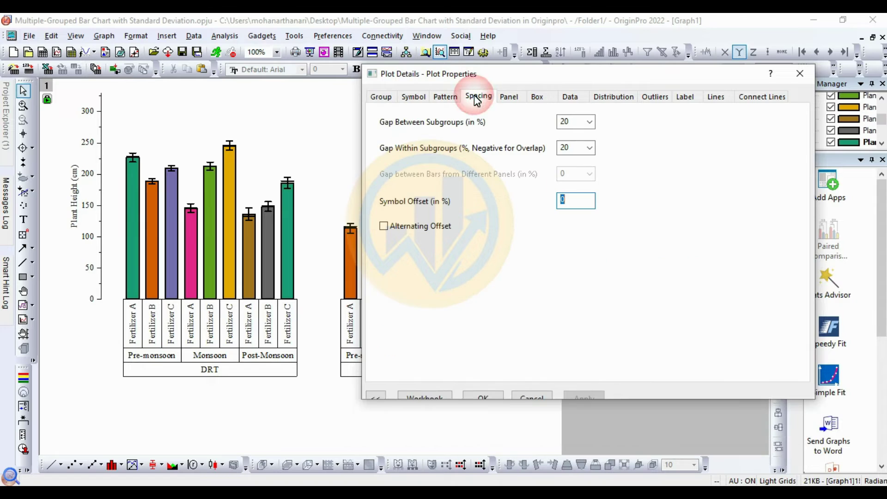
left_click(590, 148)
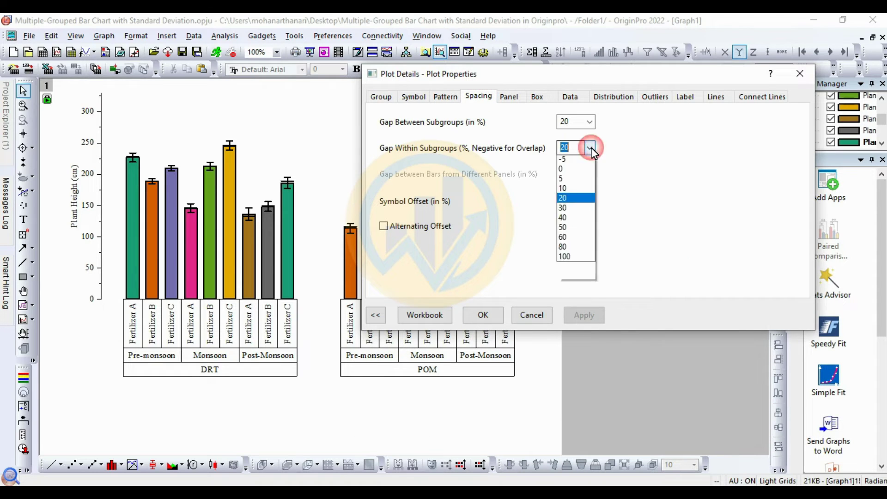
left_click(592, 120)
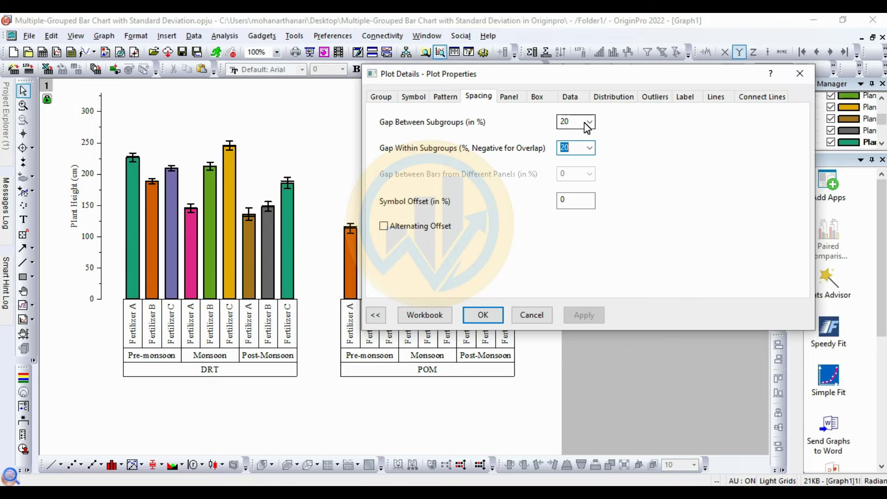
left_click(589, 122)
left_click(571, 144)
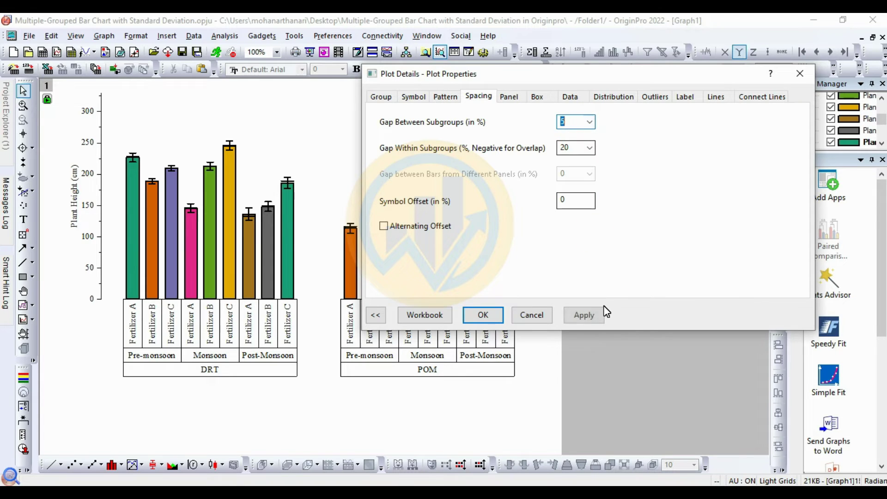
left_click(578, 318)
Set the error bar range to SD with a coefficient of 2 and apply it
left_click_drag(509, 72, 483, 52)
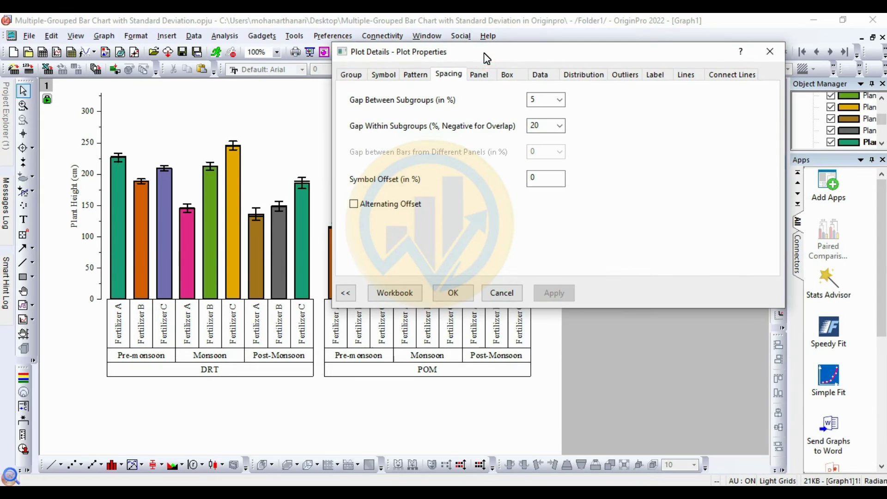
left_click(486, 77)
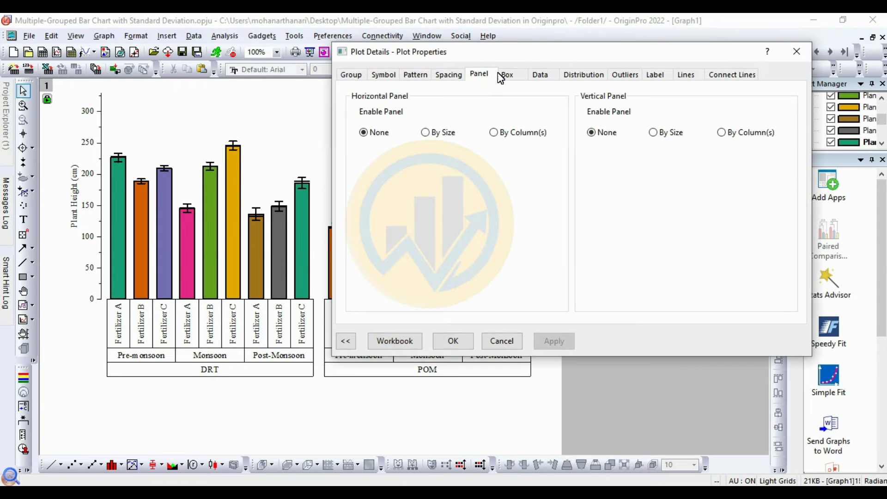
left_click(510, 77)
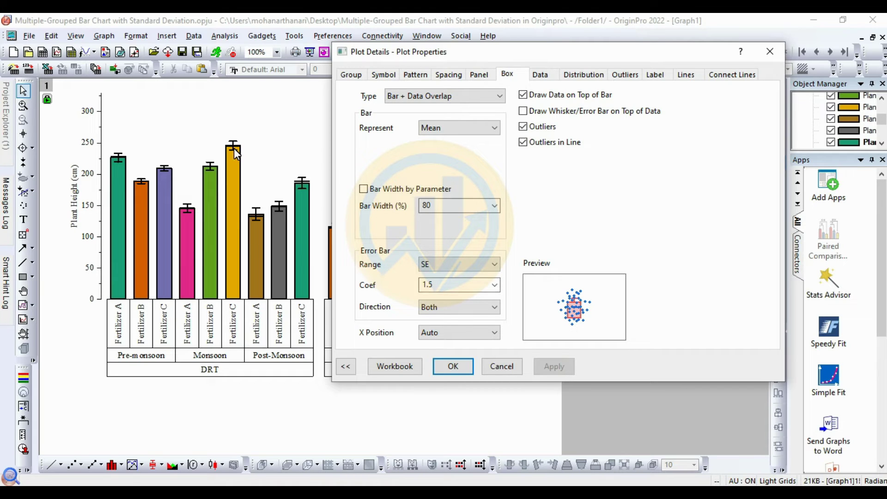
left_click(494, 265)
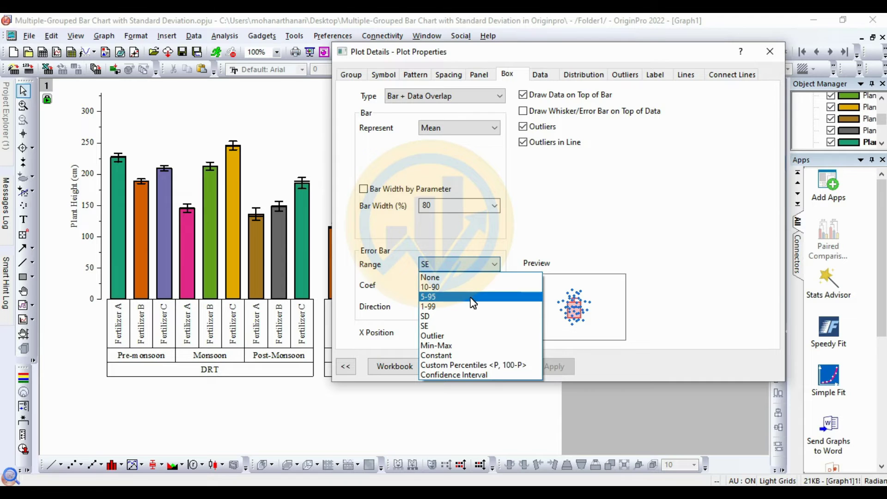
left_click(447, 319)
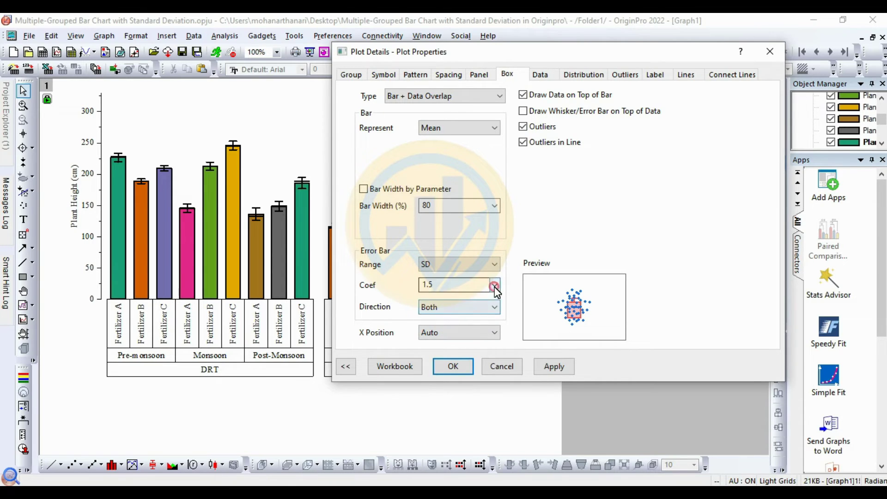
left_click(494, 289)
left_click(451, 326)
left_click(556, 367)
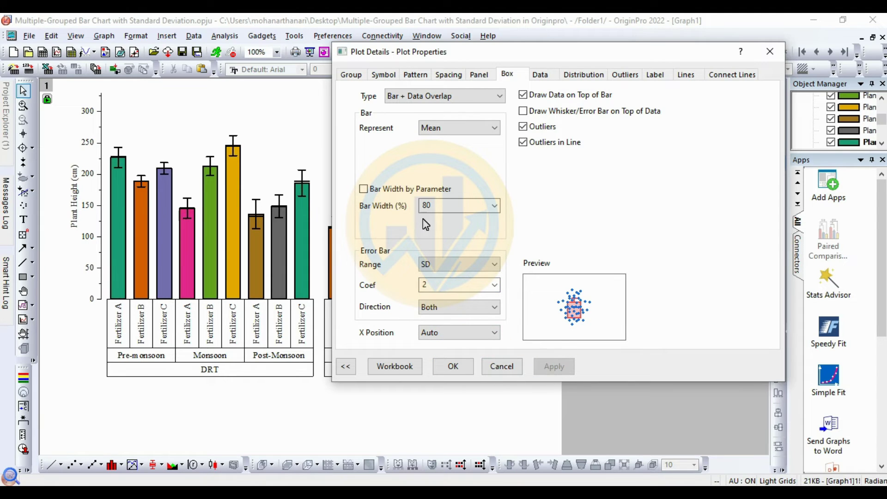
Change the box plot type to Bar and apply it
left_click_drag(485, 51, 535, 62)
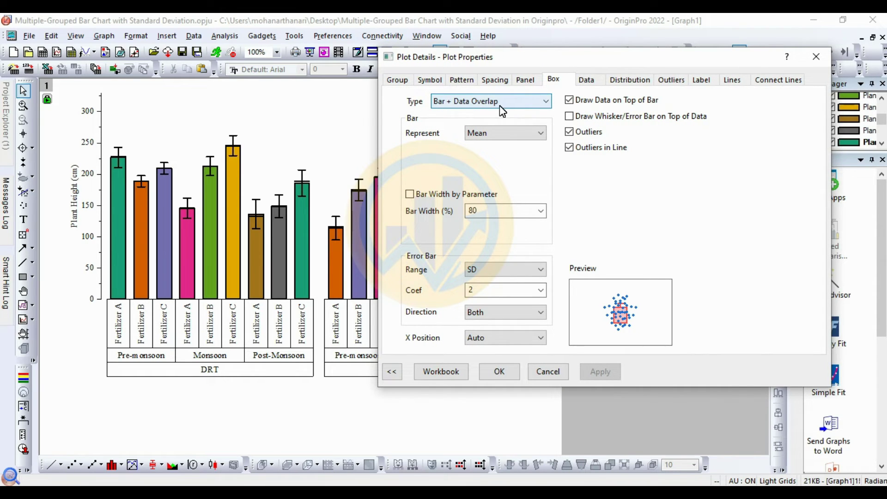
left_click(545, 100)
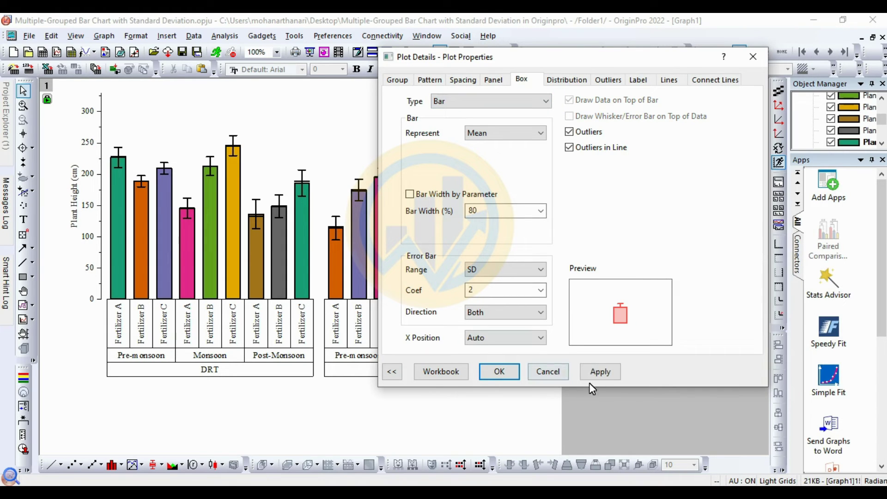
left_click(598, 371)
Turn off the median line on the bars and apply the line settings
left_click(576, 79)
left_click(610, 82)
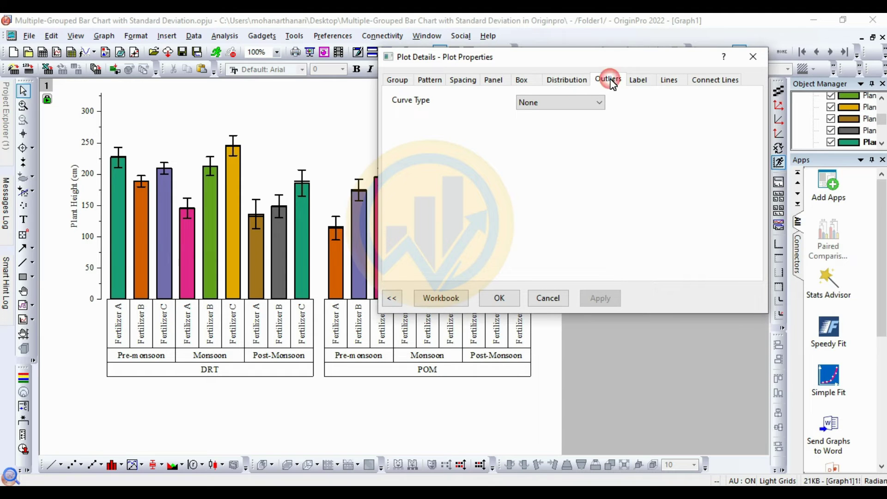
left_click(638, 85)
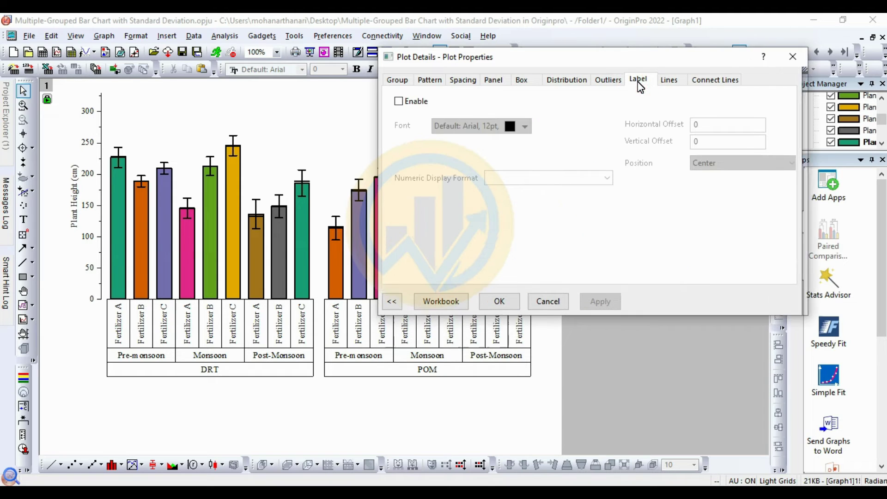
left_click(673, 83)
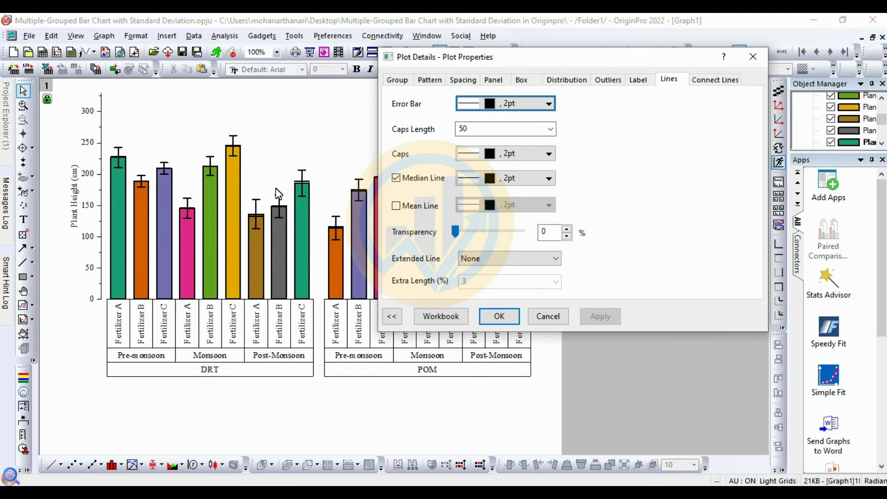
left_click(396, 178)
left_click(617, 317)
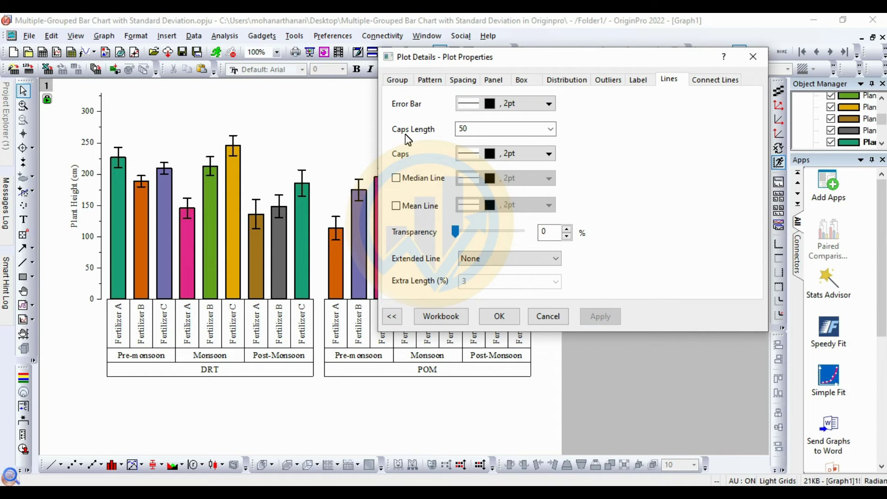
Enable the bar value labels in Times New Roman, rotated 90 degrees, and apply them
left_click(637, 83)
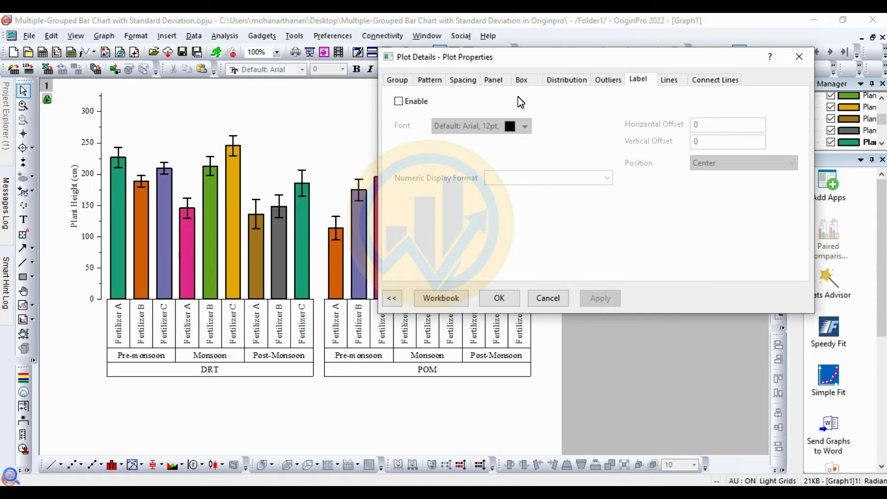
left_click(398, 102)
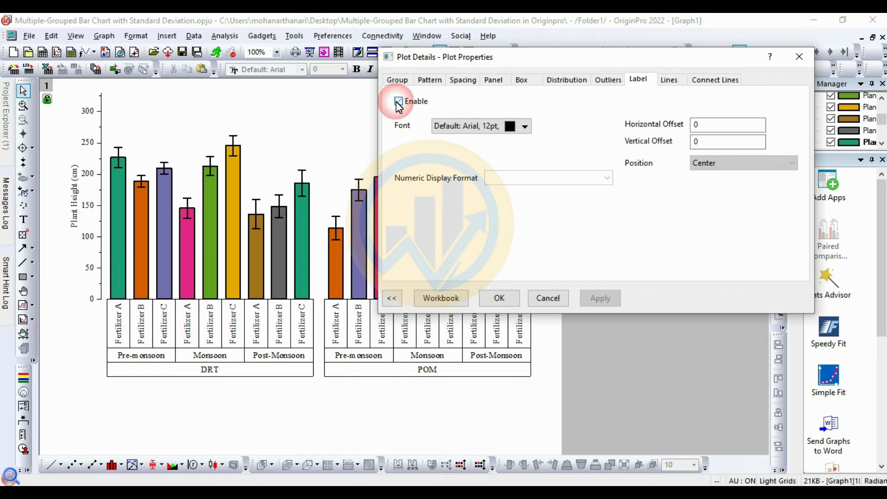
left_click(525, 127)
left_click(545, 151)
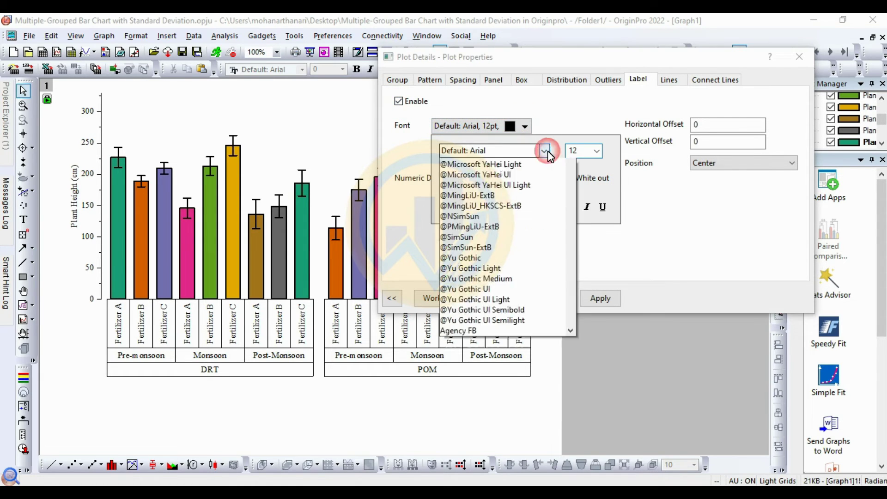
type("Times New Roman")
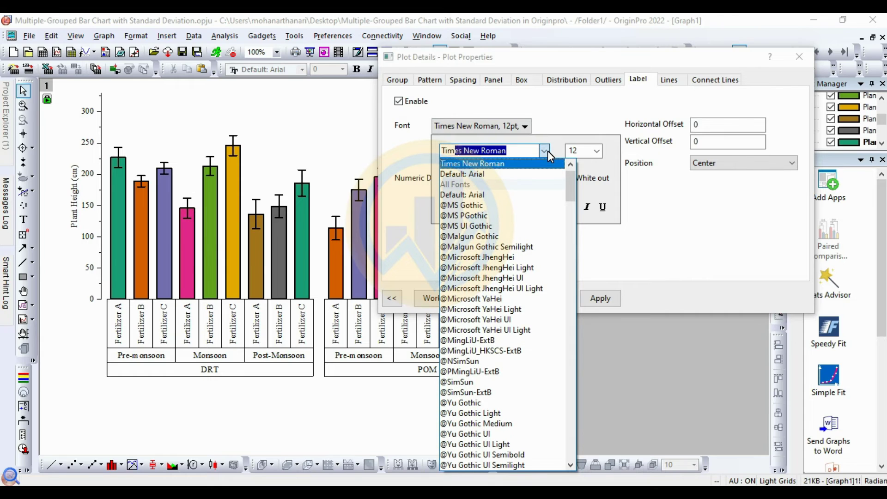
left_click(543, 167)
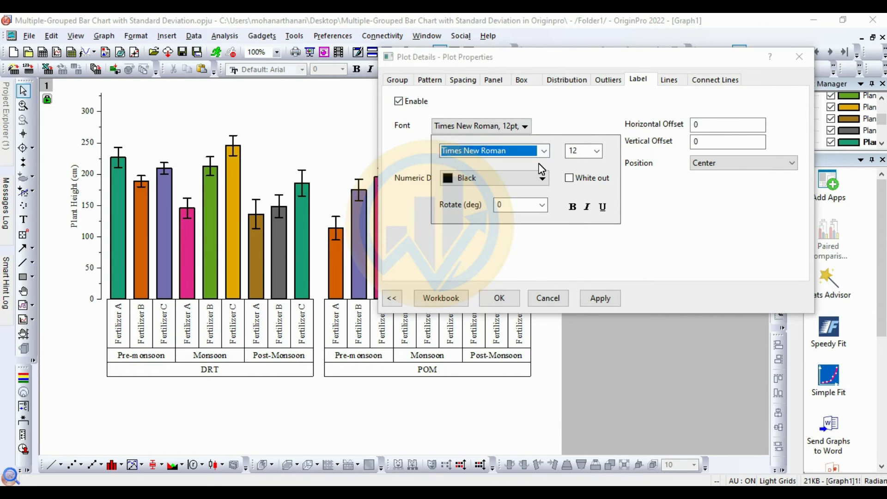
left_click(542, 206)
left_click(509, 237)
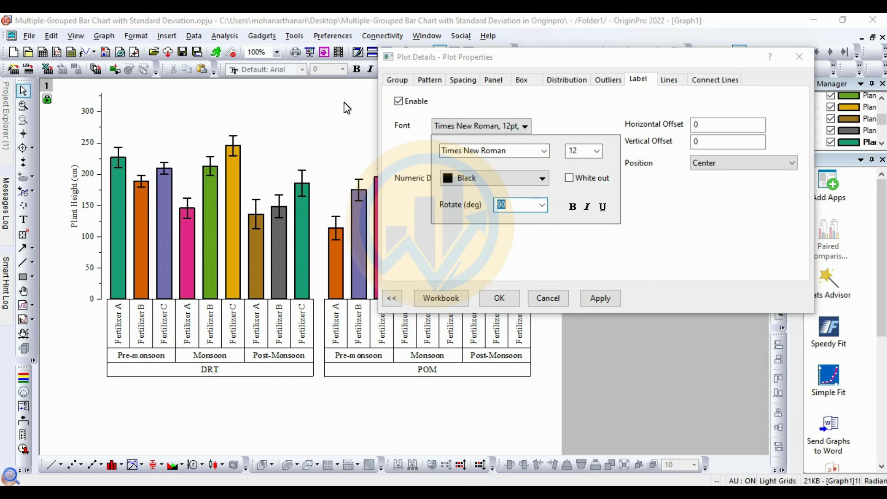
left_click(599, 299)
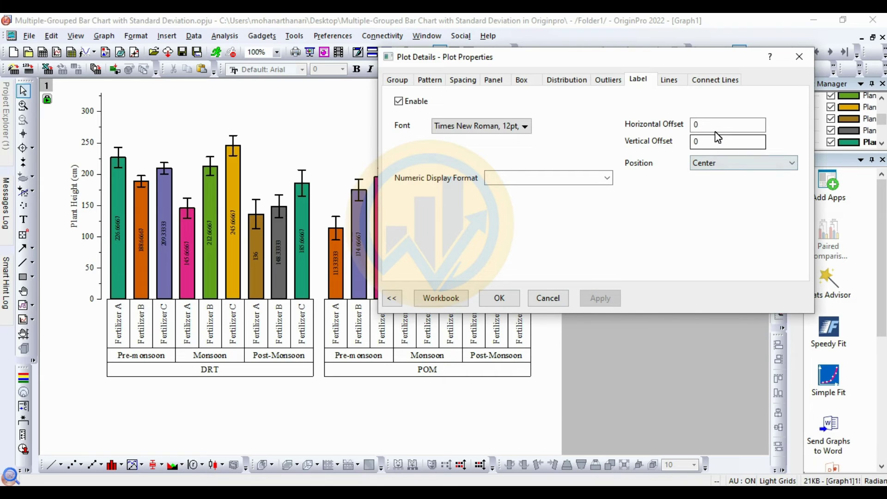
Set the bar value labels' position to Inside Base and apply it
double_click(695, 125)
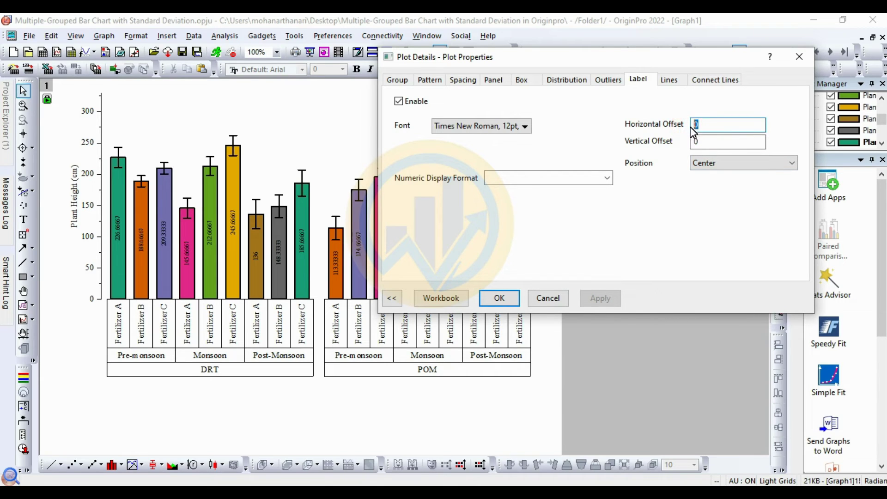
left_click(744, 165)
left_click(732, 196)
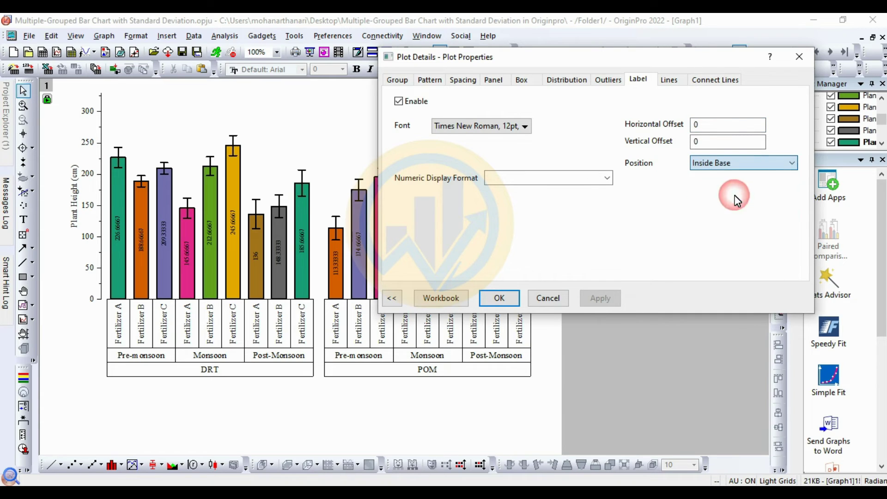
left_click(600, 299)
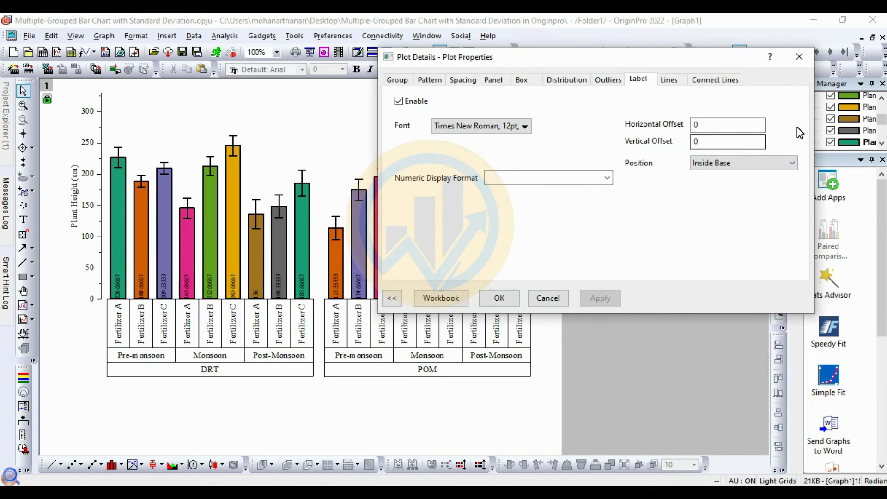
Try a horizontal offset of 20 on the bar value labels and reset it to 0
double_click(693, 124)
type("2")
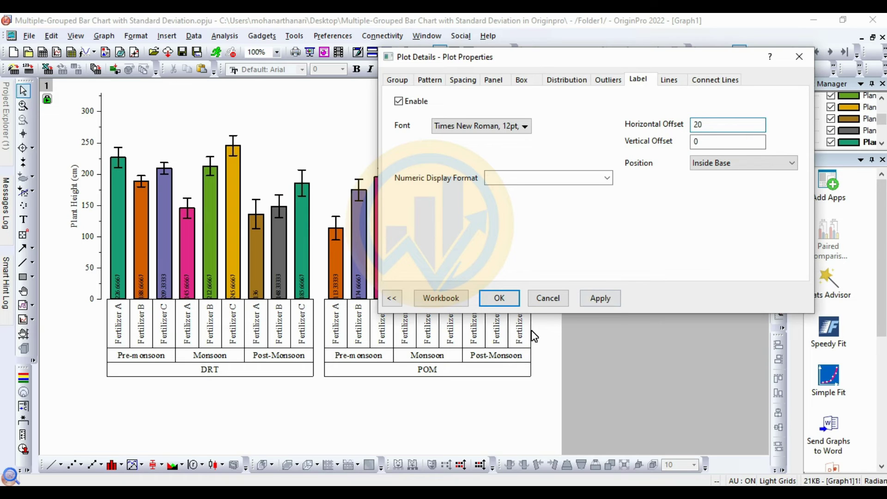
left_click(600, 298)
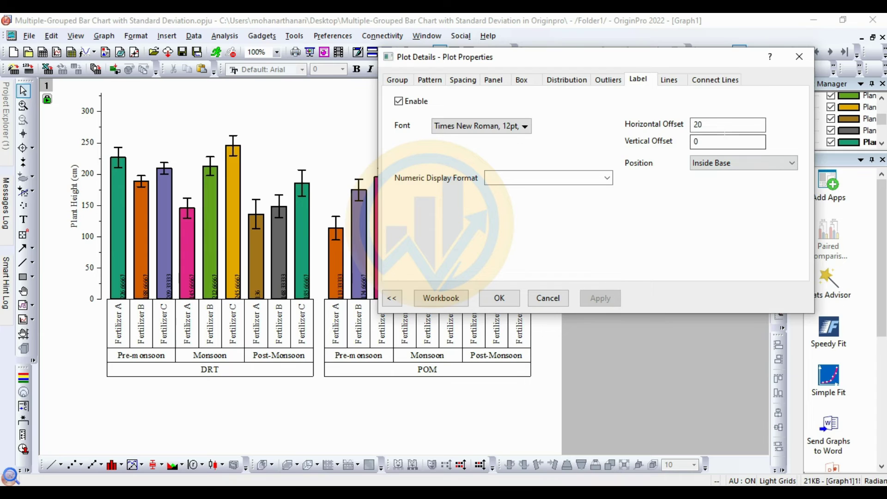
type("0")
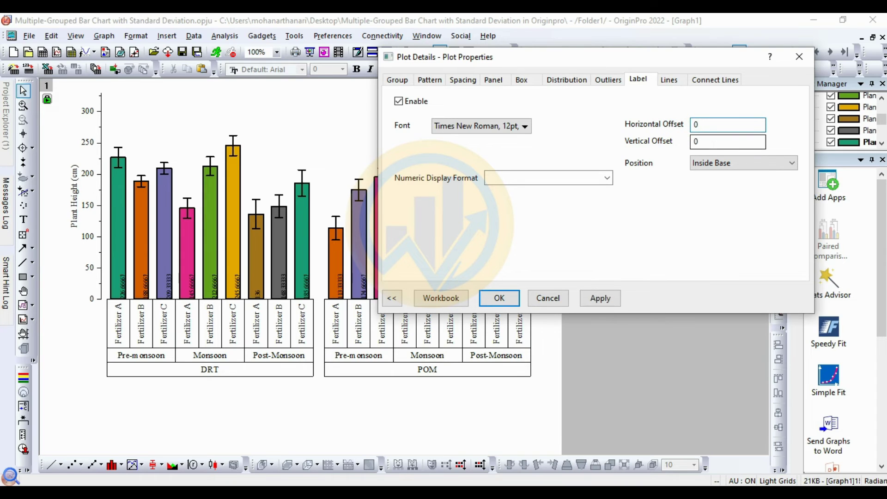
Set the vertical offset of the bar value labels to 20 and apply it
key("Tab")
type("20")
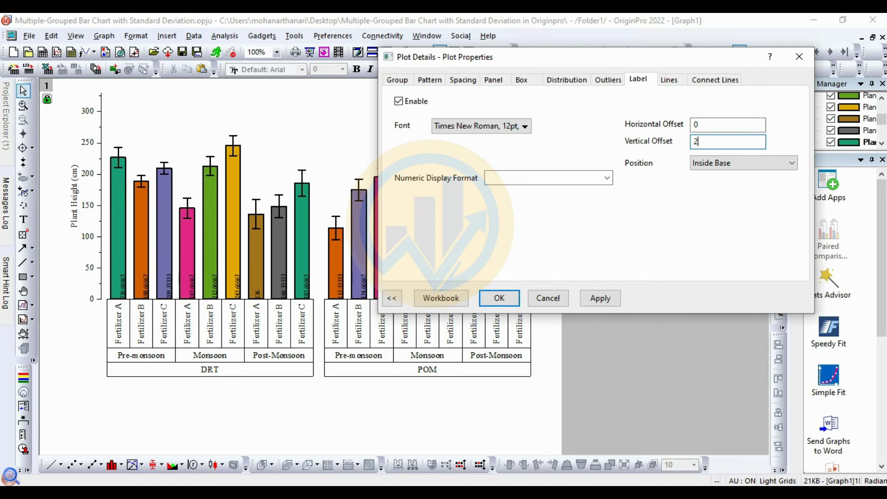
left_click(609, 298)
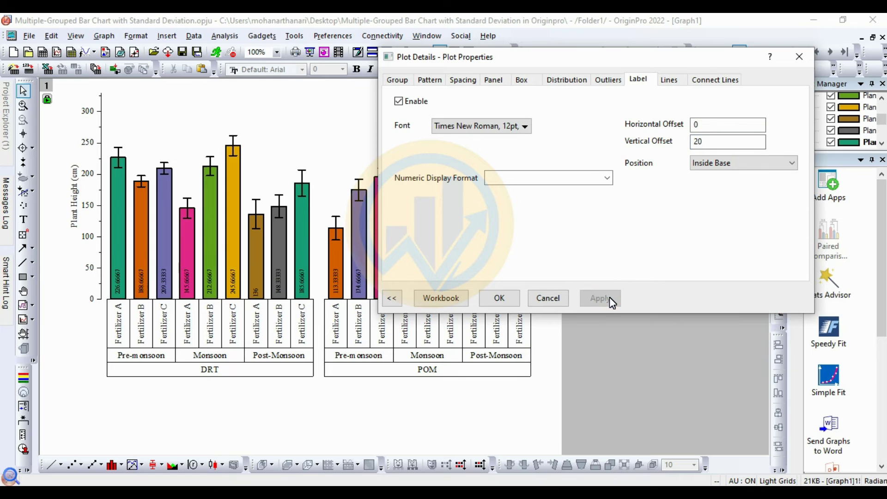
Try a vertical offset of 10 on the bar value labels, and restore it to 20
double_click(697, 141)
type("10")
left_click(603, 298)
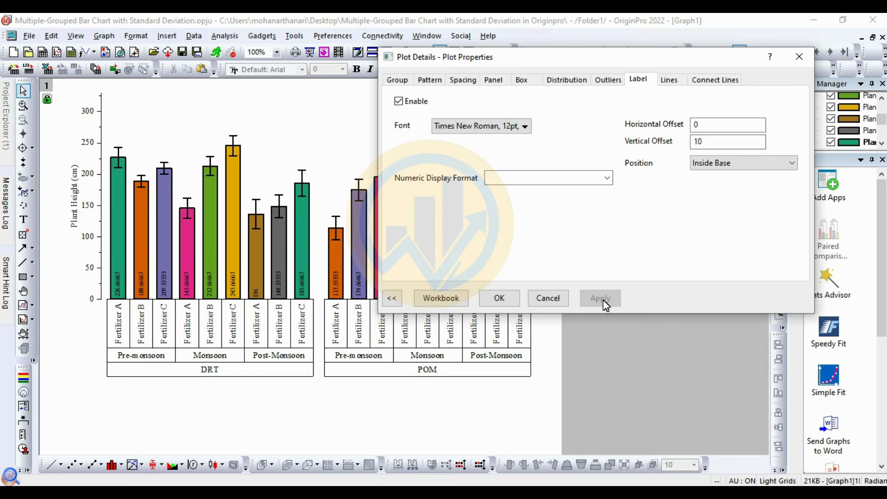
double_click(697, 141)
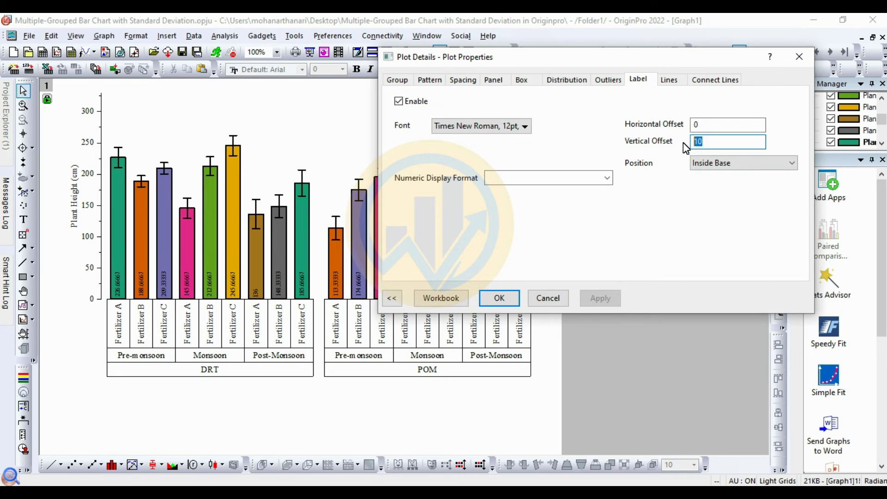
type("20")
left_click(603, 299)
Make the bar value labels 14 pt and bold, and apply the font settings
left_click(526, 128)
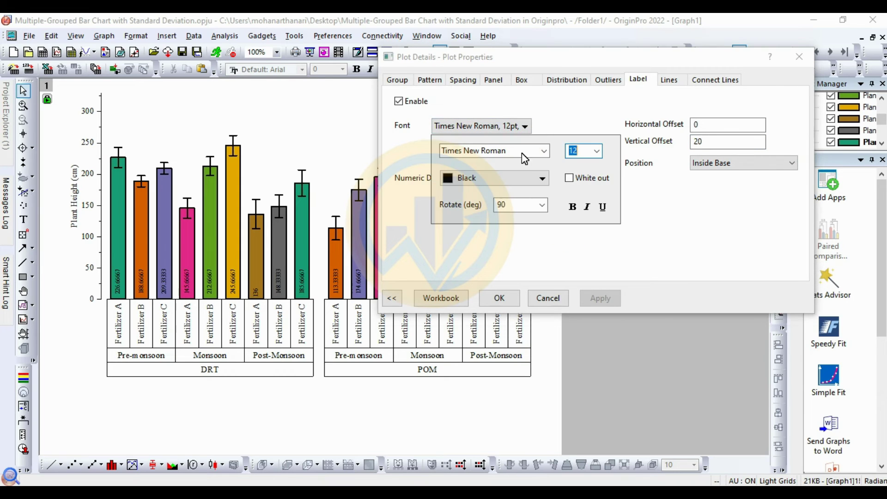
left_click(597, 151)
left_click(572, 213)
left_click(574, 208)
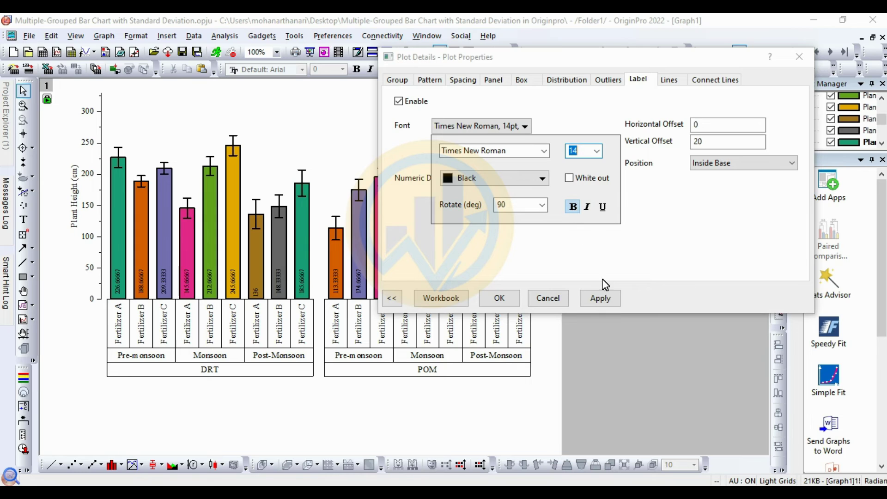
left_click(614, 299)
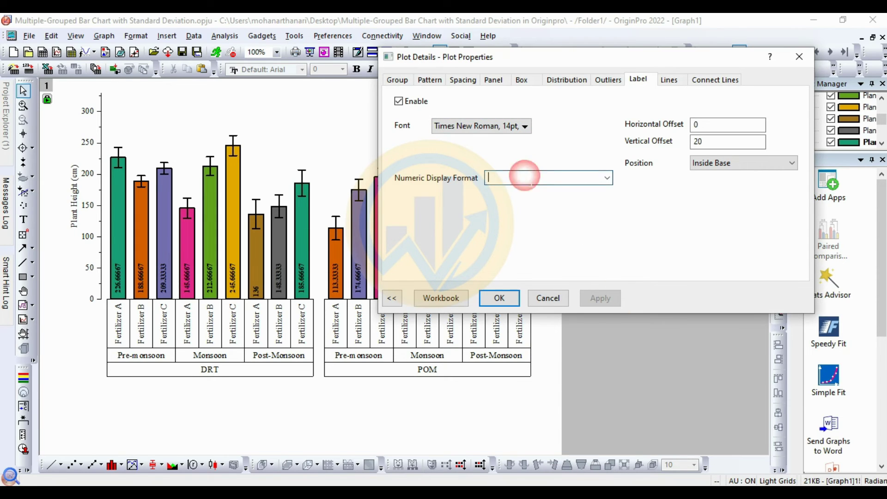
Set the labels' numeric display format to .2 for two decimal places, apply it and close the plot properties
left_click(606, 178)
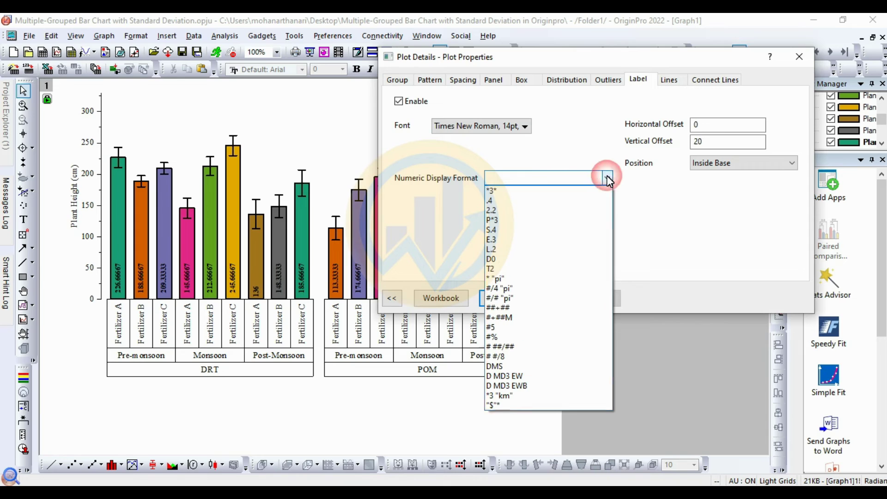
left_click(538, 202)
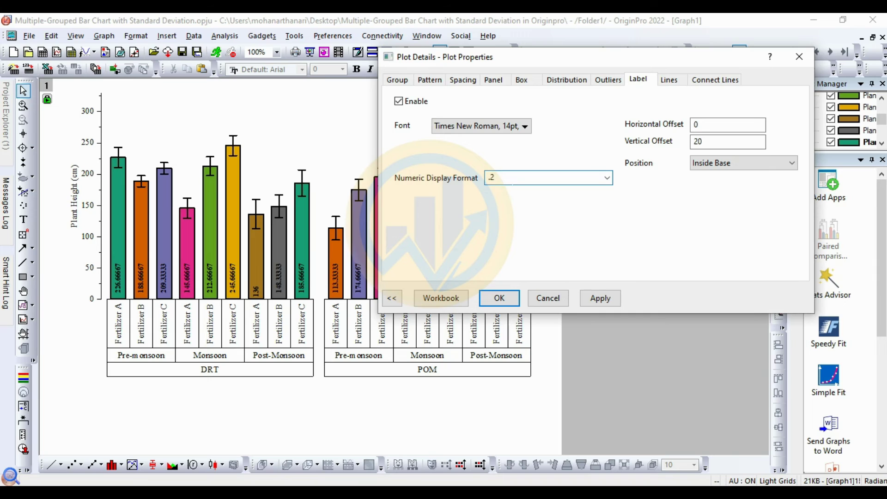
left_click(600, 299)
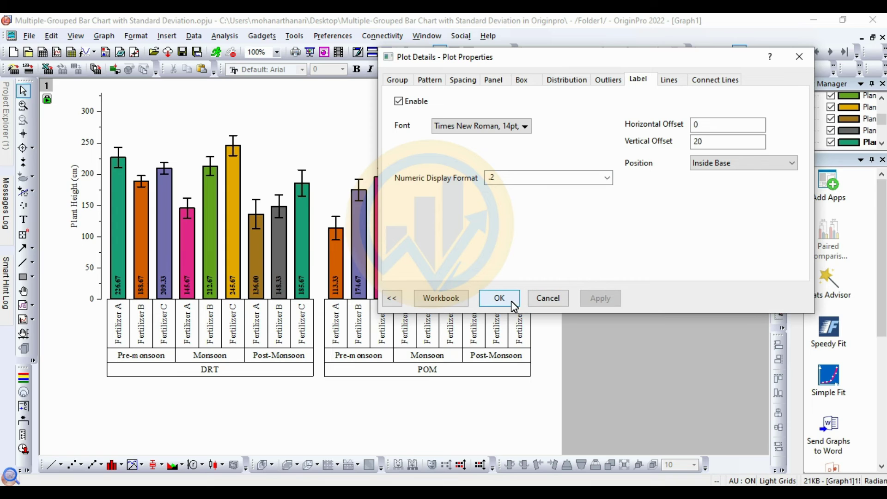
left_click_drag(526, 58, 544, 83)
left_click(518, 323)
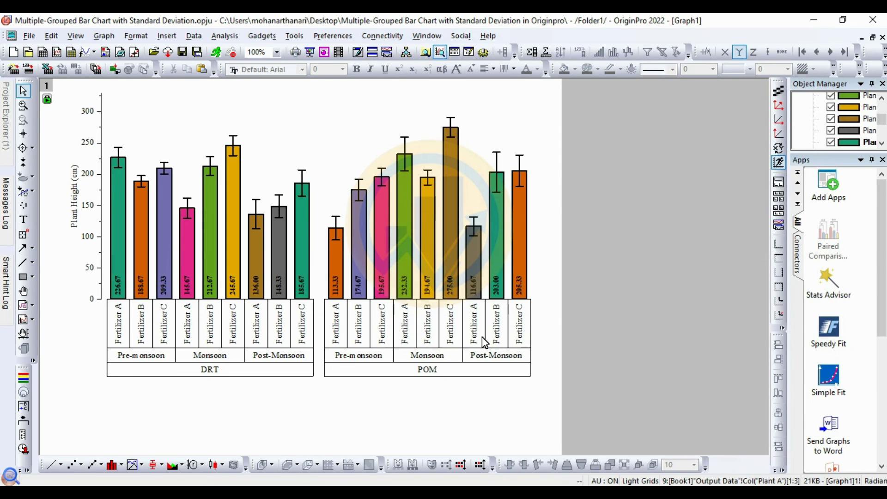
Set the line thickness of the grouped X axis label table to 2
left_click(395, 348)
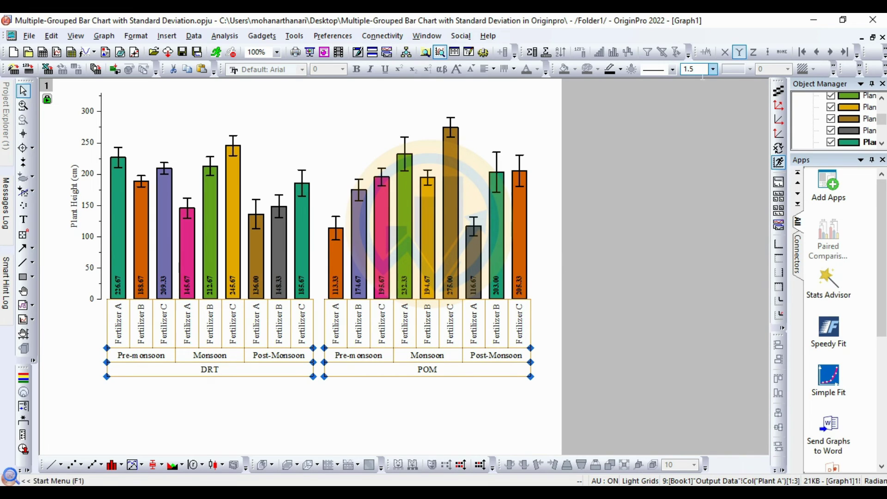
left_click(714, 69)
left_click(693, 115)
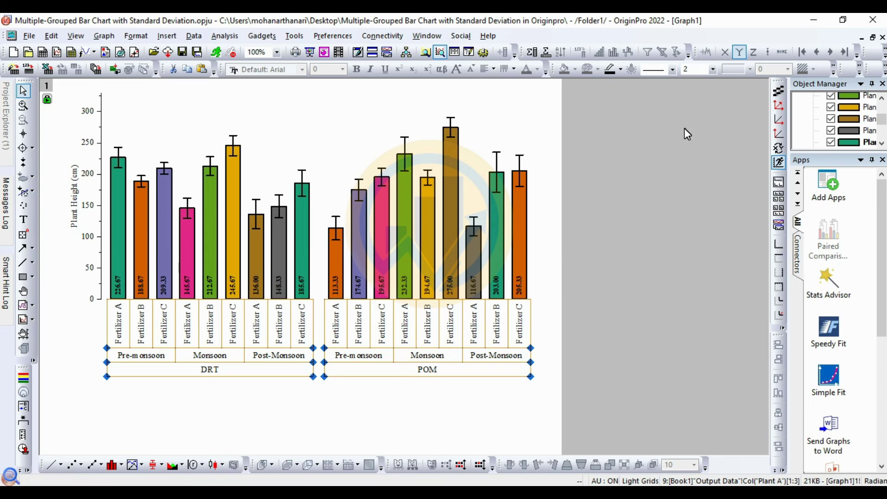
left_click(596, 265)
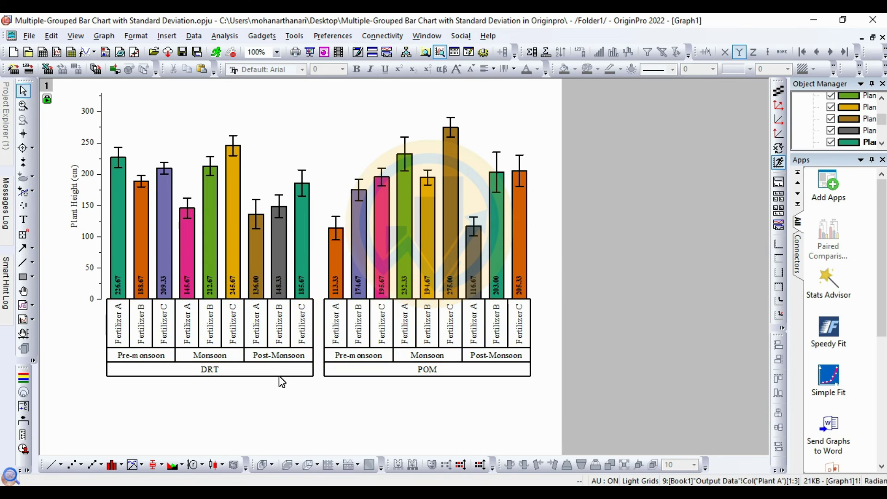
Increase the line thickness of the Y axis and its ticks
left_click(100, 251)
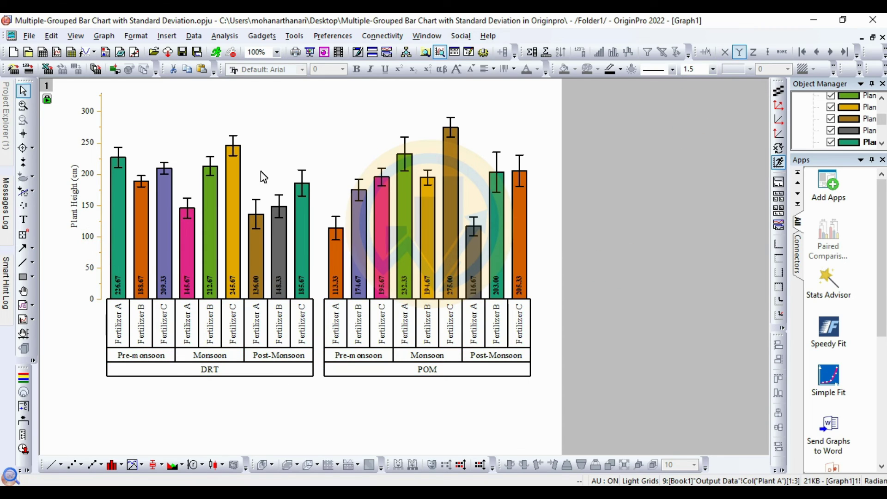
left_click(713, 69)
left_click(689, 110)
left_click(663, 175)
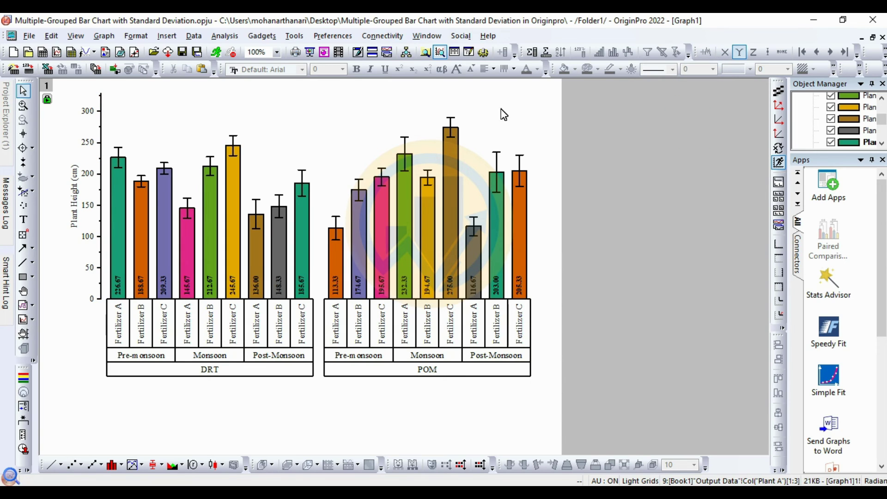
Make the fertilizer, season and DRT/POM labels in the X axis table bold
left_click(303, 332)
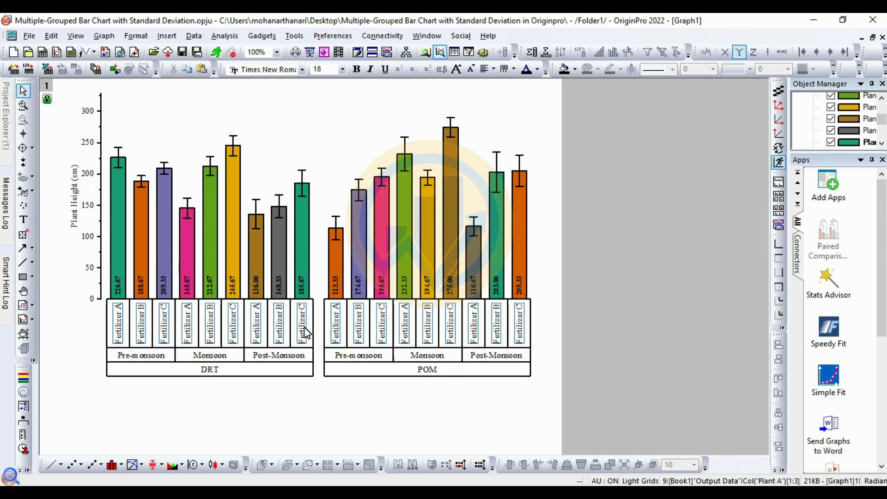
left_click(357, 69)
left_click(292, 361)
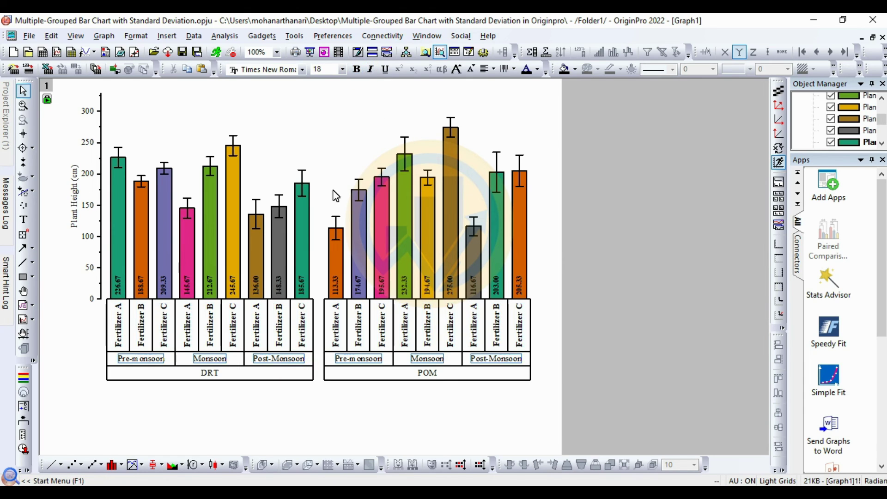
left_click(358, 69)
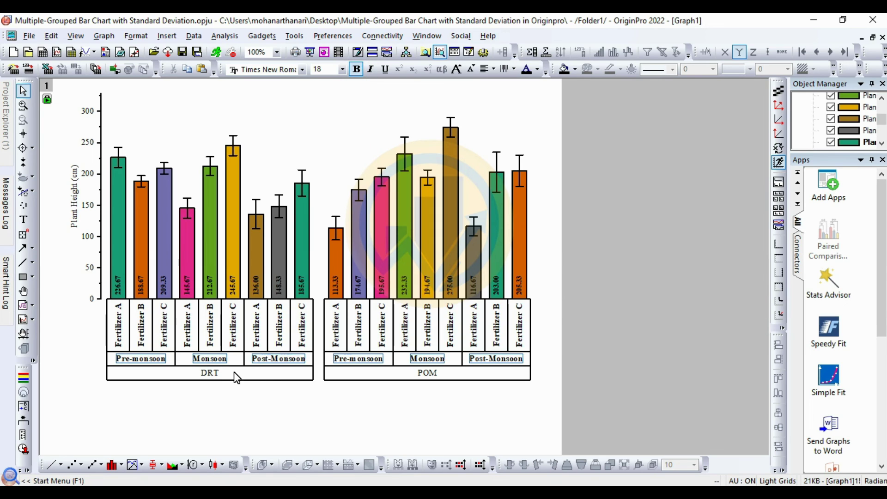
left_click(221, 378)
left_click(356, 69)
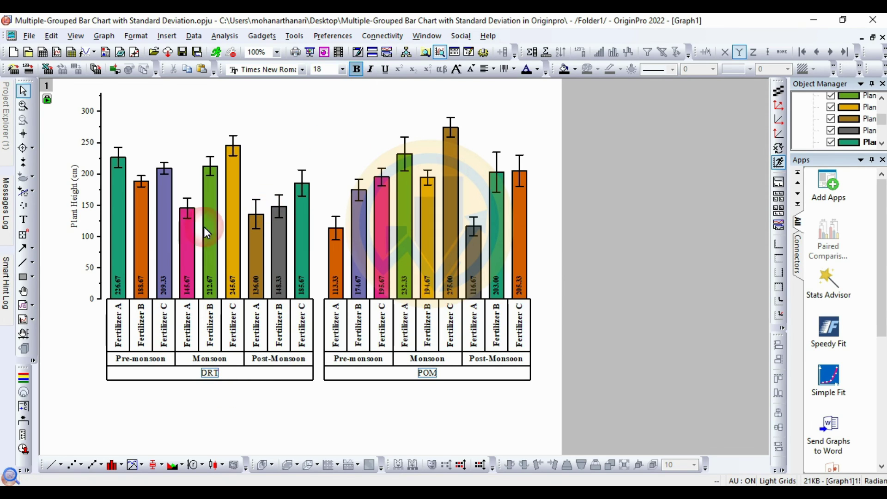
Make the Y axis title Plant Height (cm) bold
left_click(82, 178)
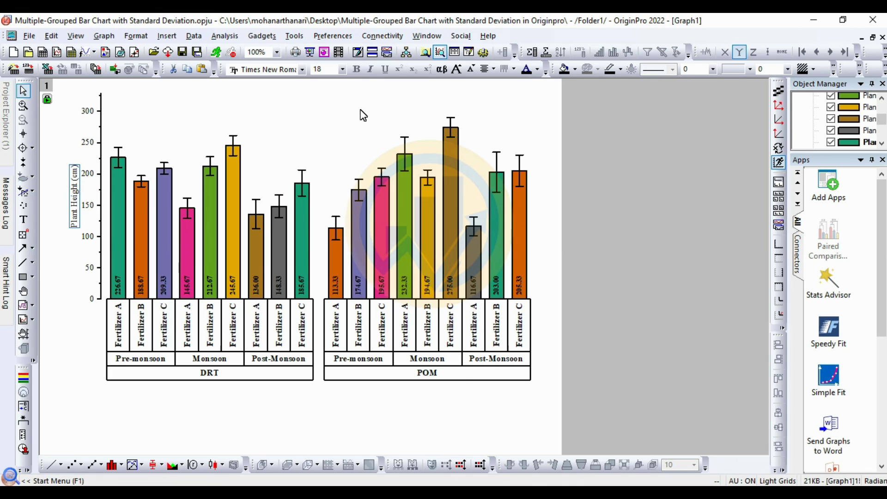
left_click(93, 202)
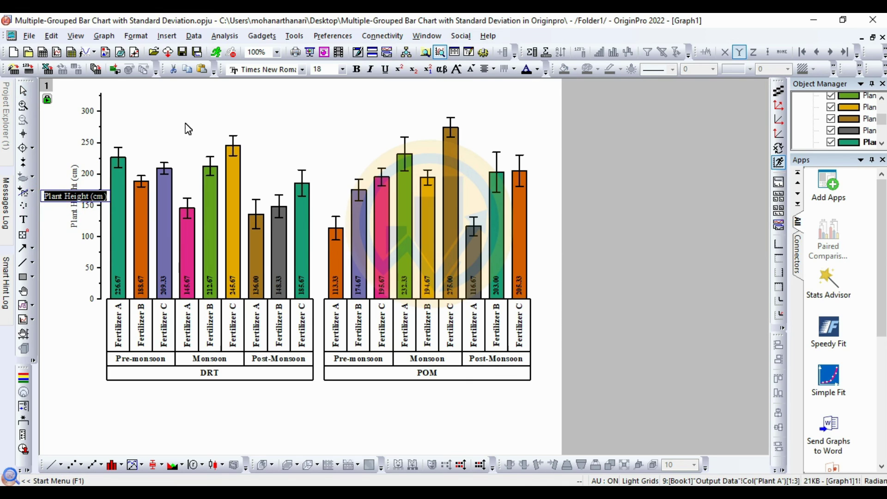
left_click(357, 69)
left_click(71, 274)
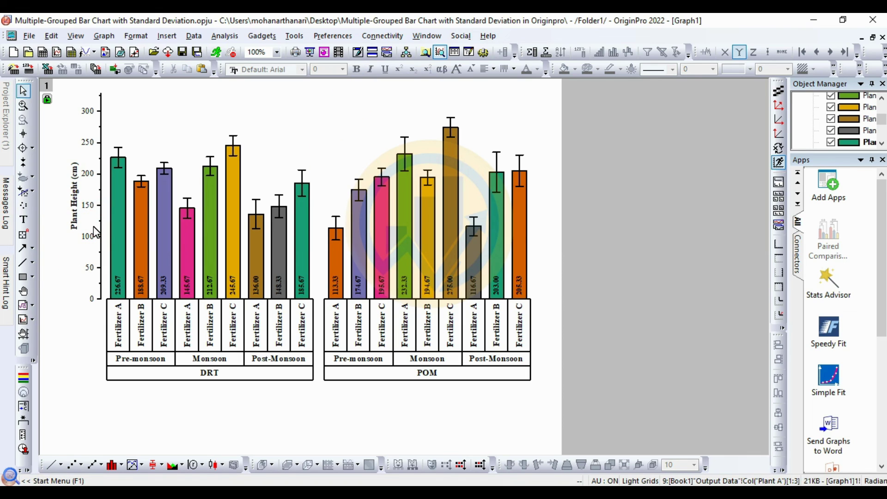
Make the Y axis tick labels bold and deselect them
left_click(89, 206)
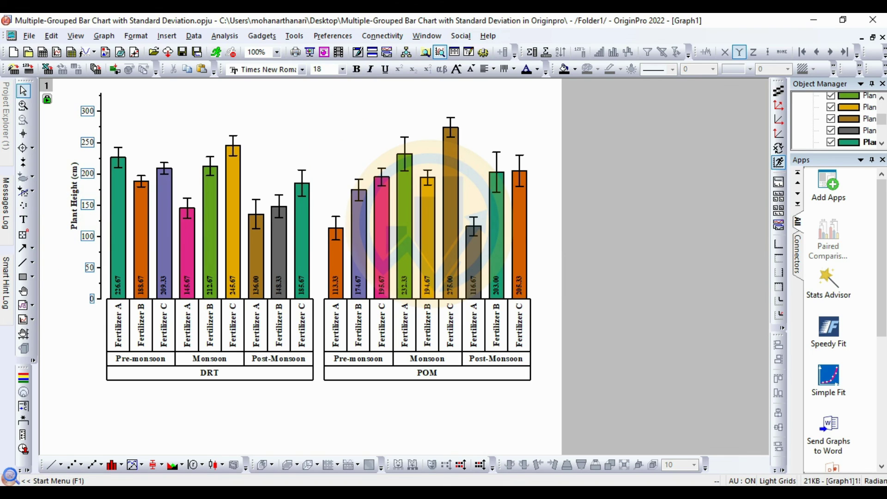
left_click(356, 69)
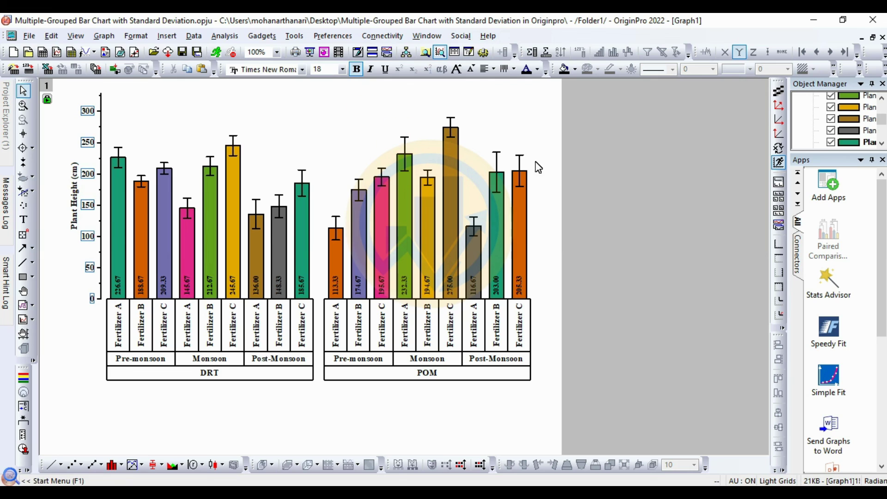
left_click(607, 184)
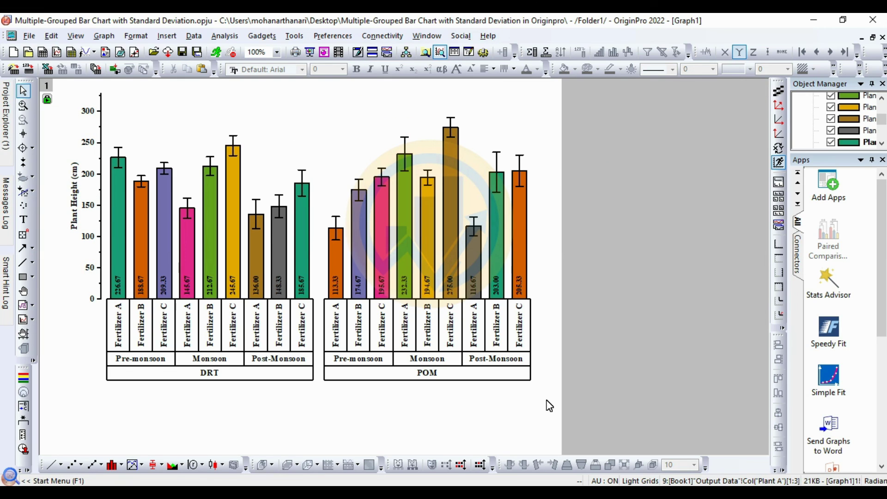